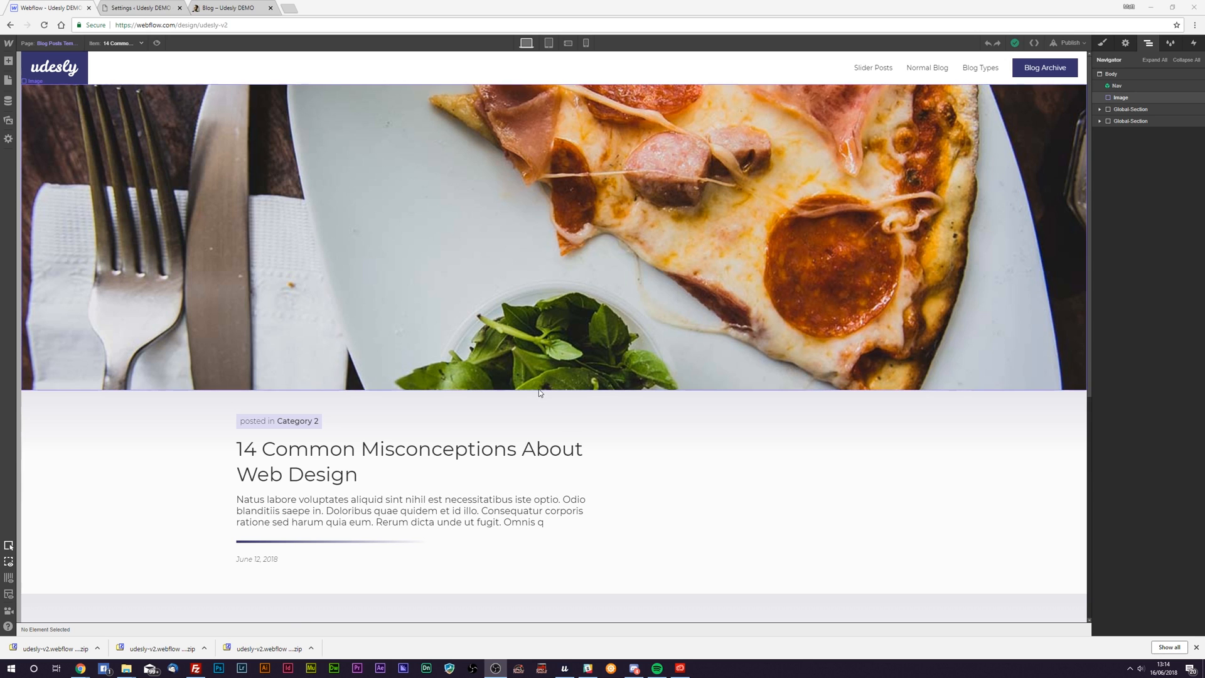
Step: Switch from the Webflow template to the live WordPress blog and open the post "Adipisci voluptate inventore ut" for editing
{"action": "scroll", "coordinate": [549, 395], "scroll_direction": "down", "scroll_amount": 2}
{"action": "scroll", "coordinate": [632, 416], "scroll_direction": "down", "scroll_amount": 3}
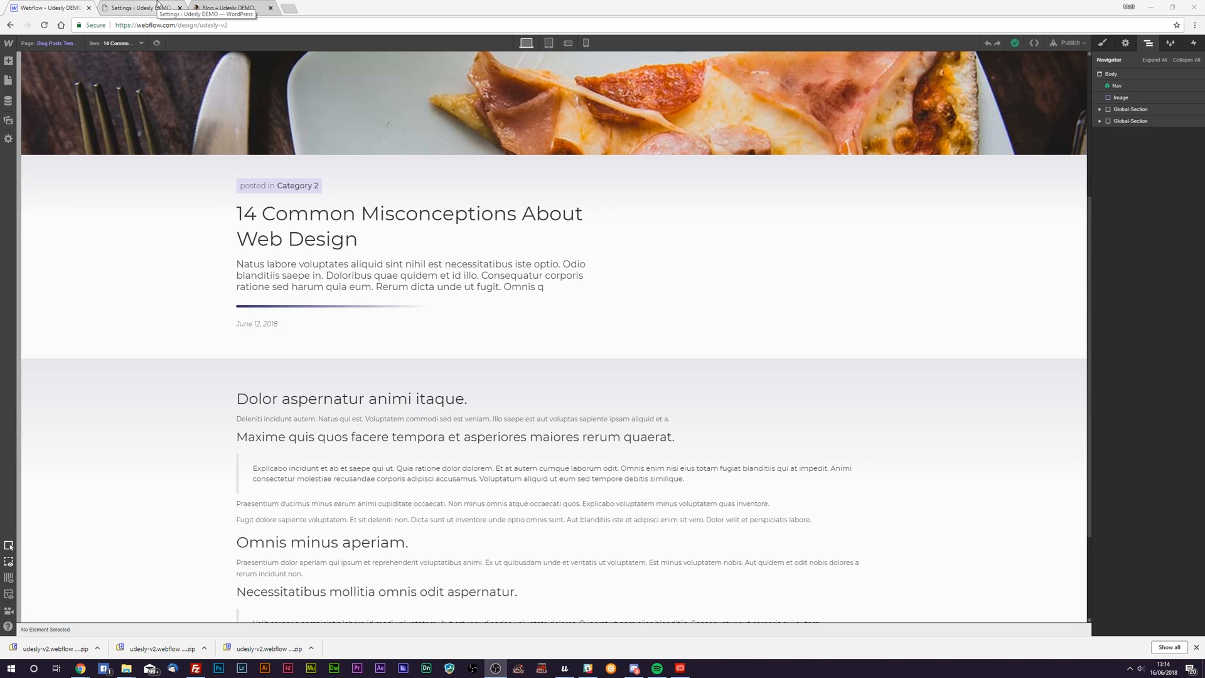
{"action": "left_click", "coordinate": [227, 7]}
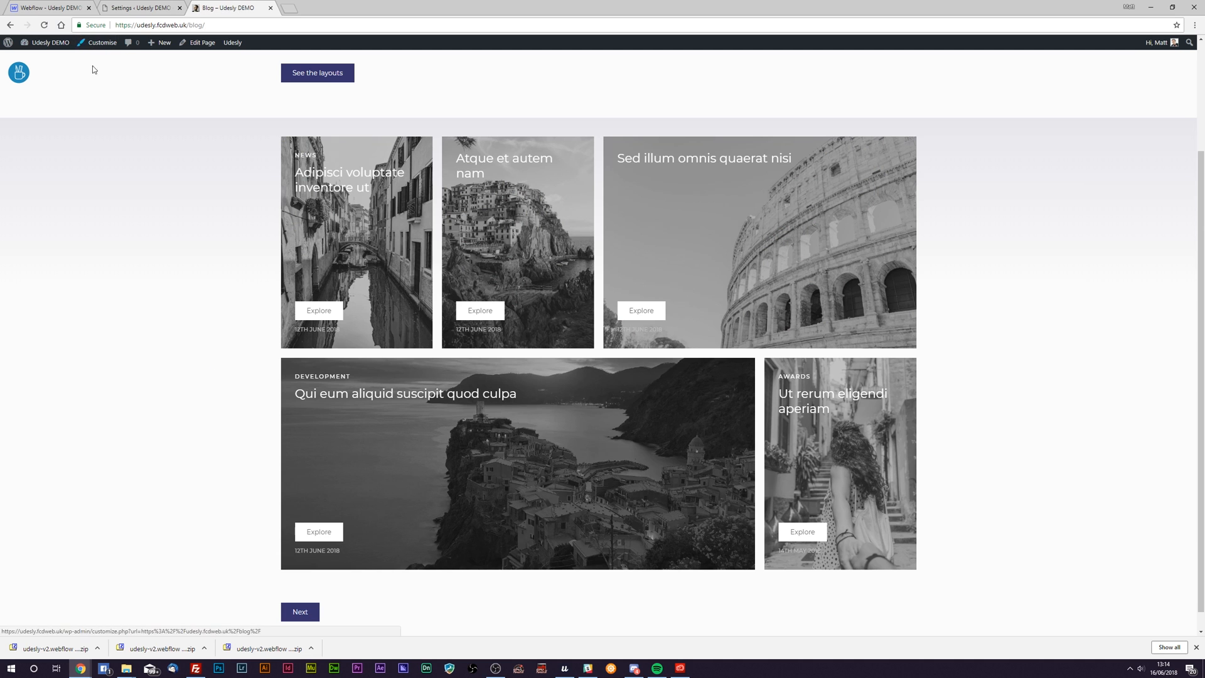
{"action": "left_click", "coordinate": [319, 319]}
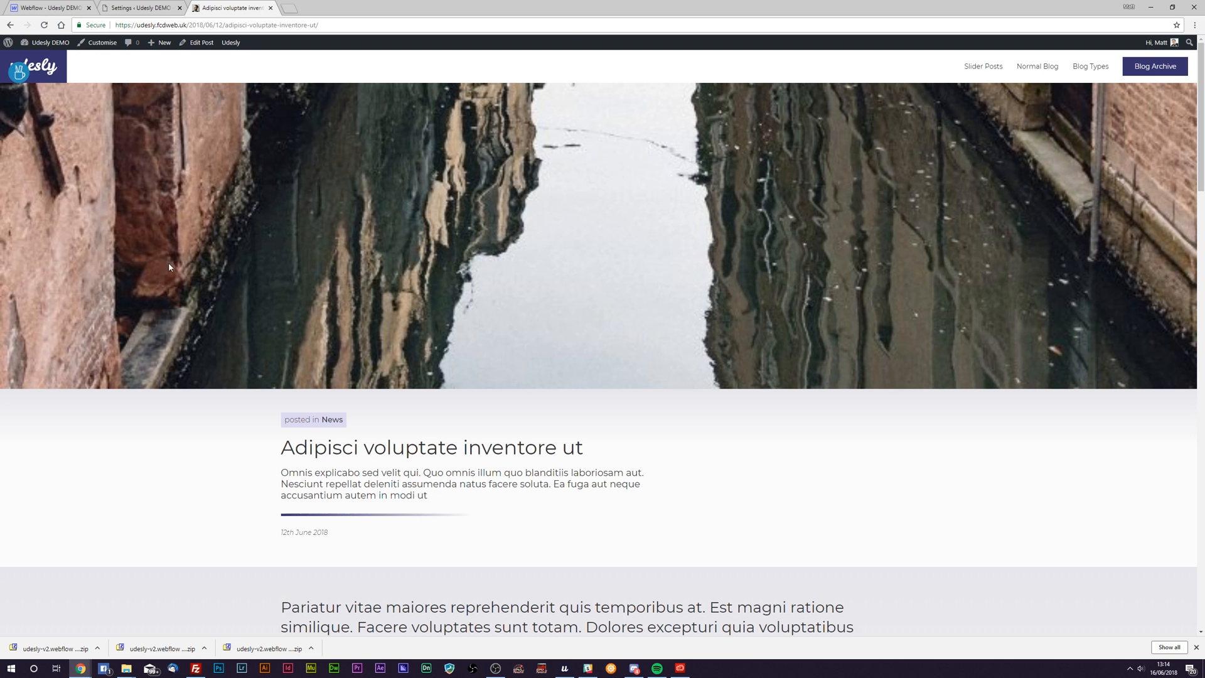
{"action": "scroll", "coordinate": [168, 267], "scroll_direction": "down", "scroll_amount": 2}
{"action": "left_click", "coordinate": [193, 55]}
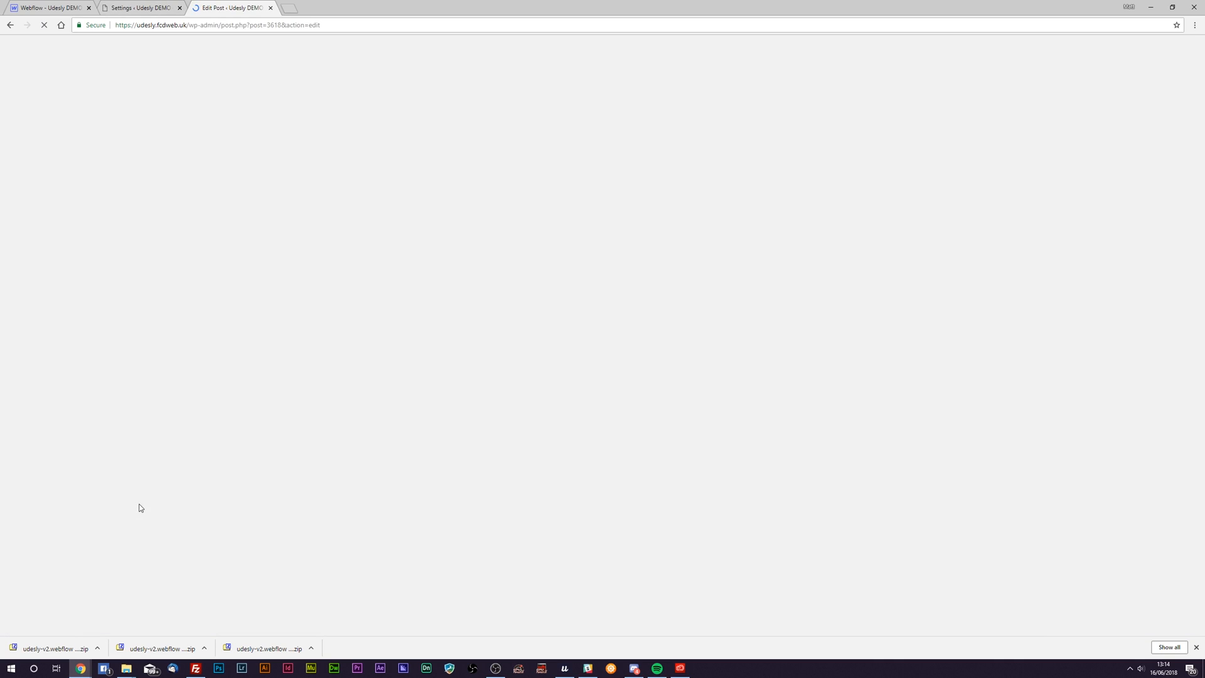
Step: Enter three lines in the post's Dynamic Box: "H2", "H4" and "Some content"
{"action": "scroll", "coordinate": [151, 455], "scroll_direction": "down", "scroll_amount": 5}
{"action": "scroll", "coordinate": [164, 413], "scroll_direction": "down", "scroll_amount": 15}
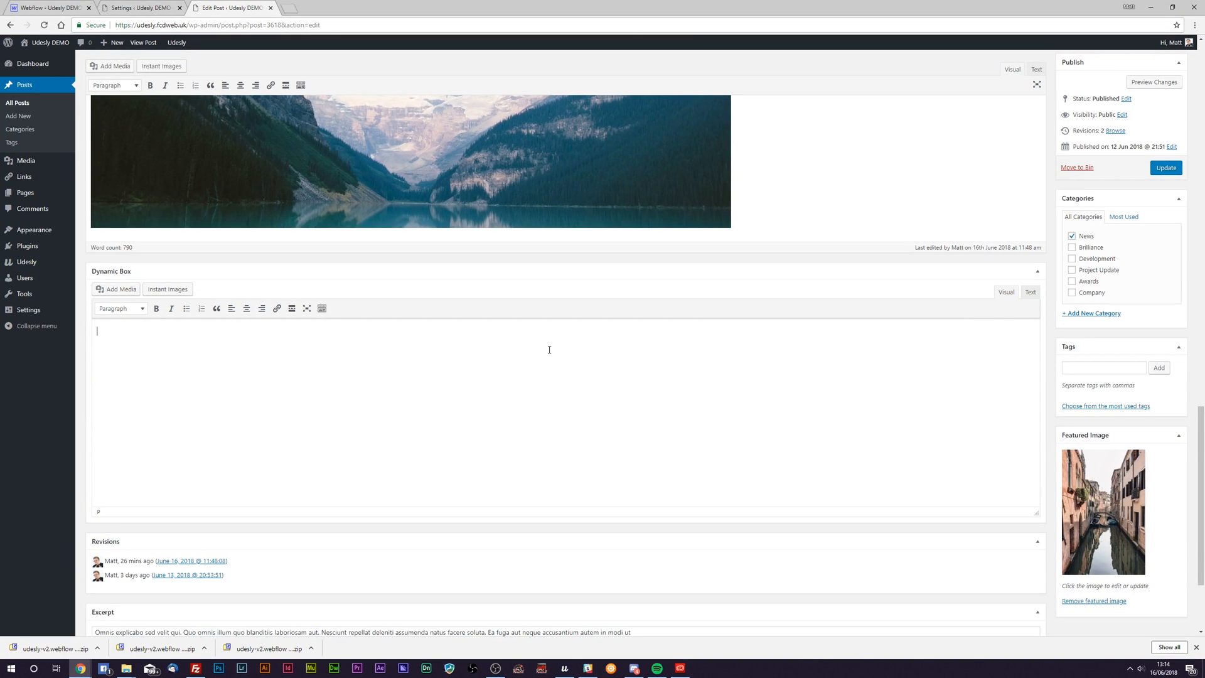
{"action": "type", "text": "Some content"}
{"action": "key", "text": "Left"}
{"action": "key", "text": "Left"}
{"action": "key", "text": "Left"}
{"action": "key", "text": "Return"}
{"action": "type", "text": "H2"}
{"action": "key", "text": "Return"}
{"action": "type", "text": "H"}
Step: Format the Dynamic Box's first line as Heading 2 and its second line as Heading 4, and update the post
{"action": "double_click", "coordinate": [103, 332]}
{"action": "left_click", "coordinate": [119, 308]}
{"action": "left_click", "coordinate": [129, 364]}
{"action": "left_click", "coordinate": [117, 307]}
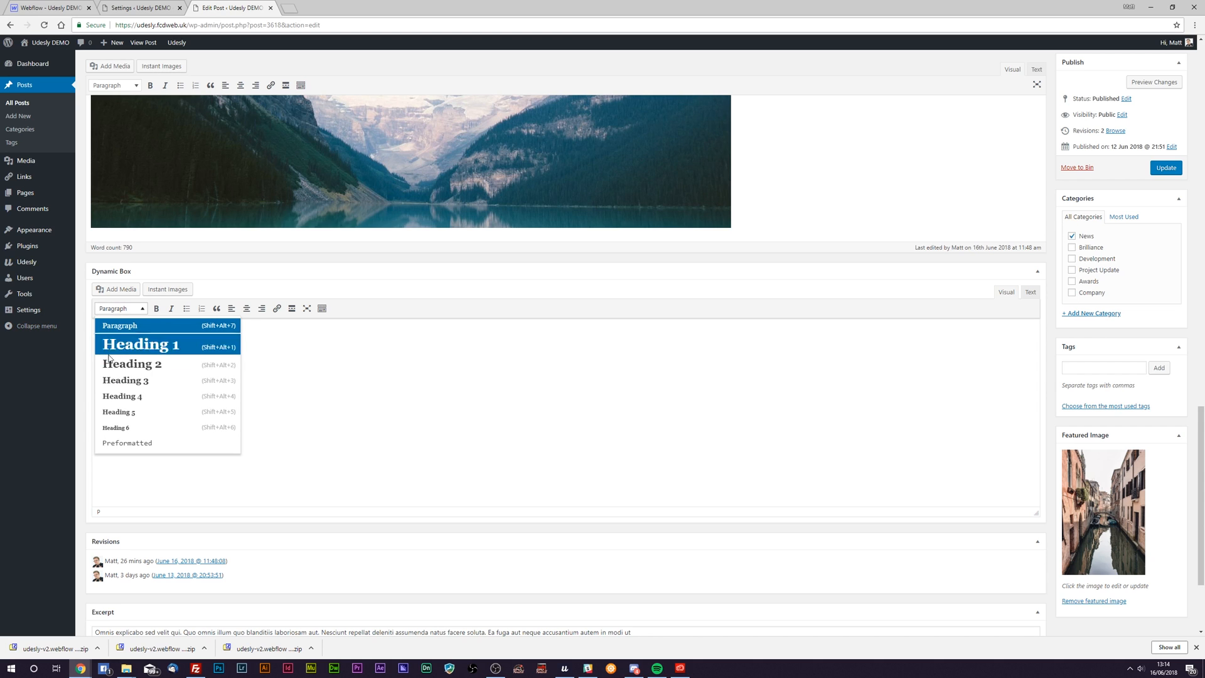
{"action": "left_click", "coordinate": [160, 396]}
{"action": "left_click", "coordinate": [170, 386]}
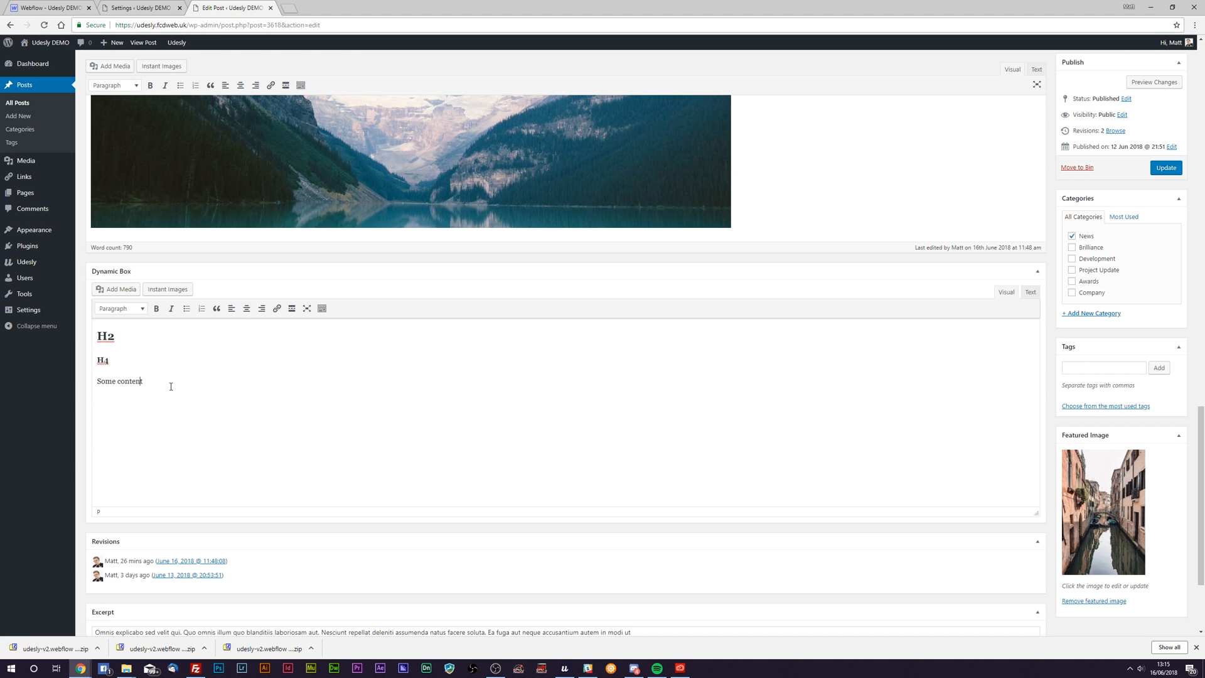
{"action": "left_click", "coordinate": [1173, 168]}
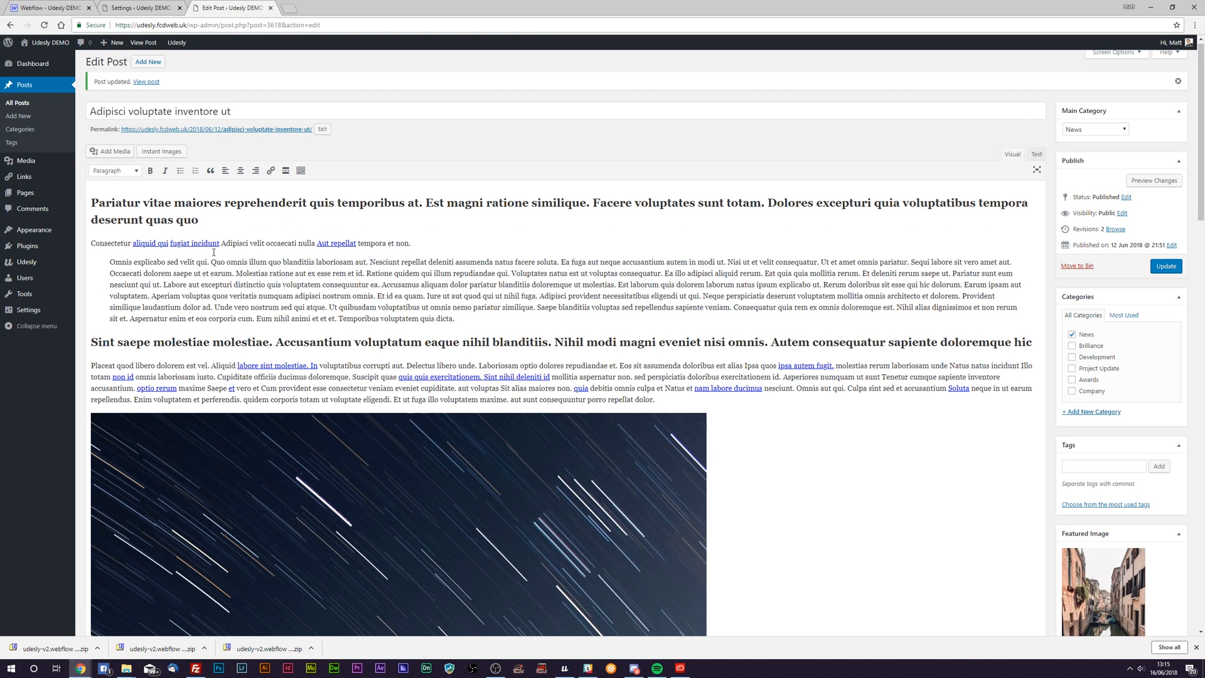
Step: Switch to Webflow, duplicate the post content section on the Blog Posts template and delete the copy's Rich Text Block
{"action": "left_click", "coordinate": [50, 8]}
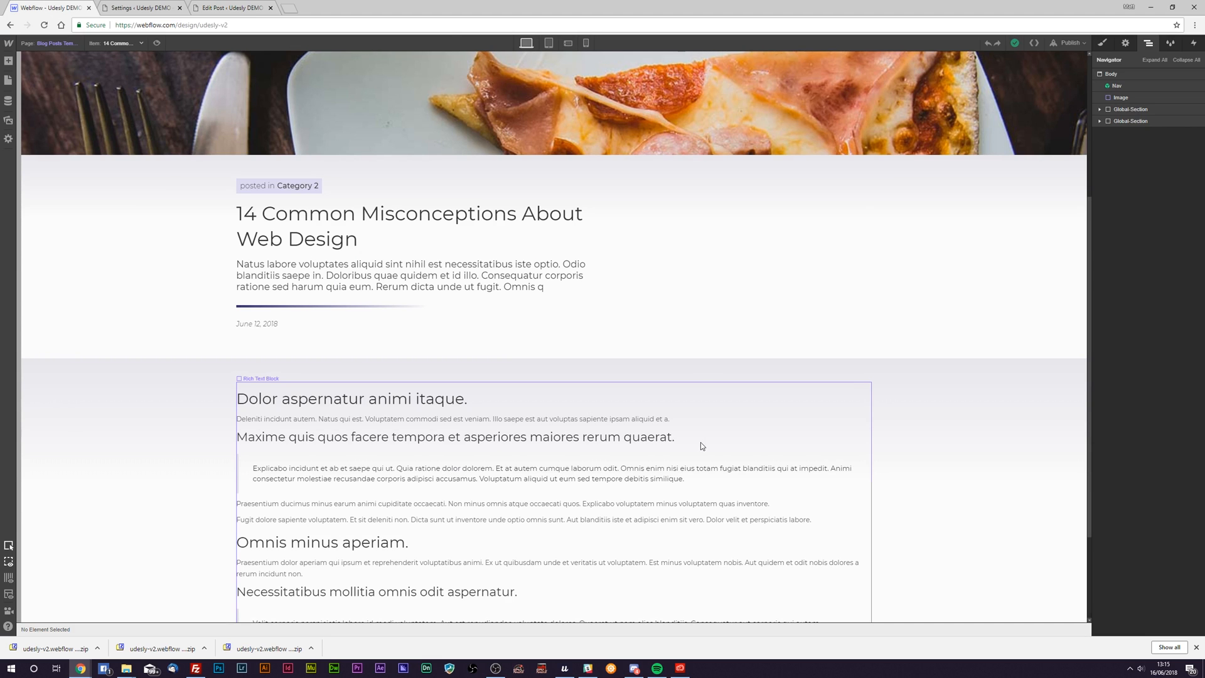
{"action": "scroll", "coordinate": [700, 442], "scroll_direction": "down", "scroll_amount": 2}
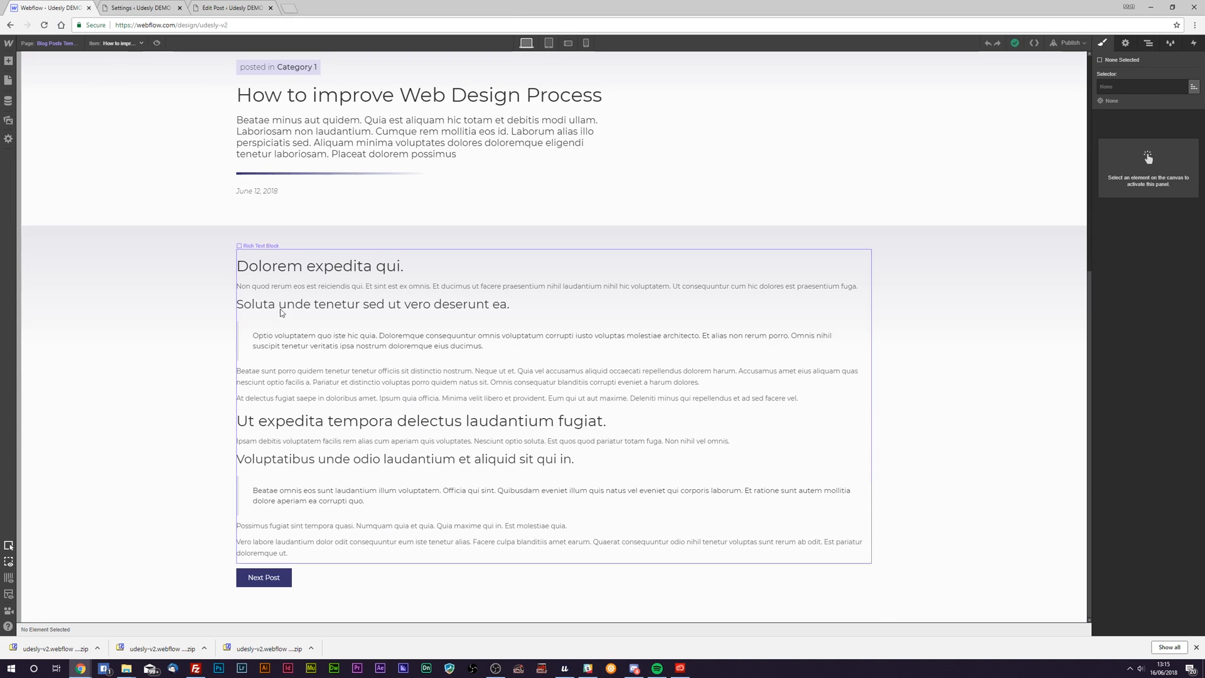
{"action": "left_click", "coordinate": [189, 325]}
{"action": "left_click", "coordinate": [8, 61]}
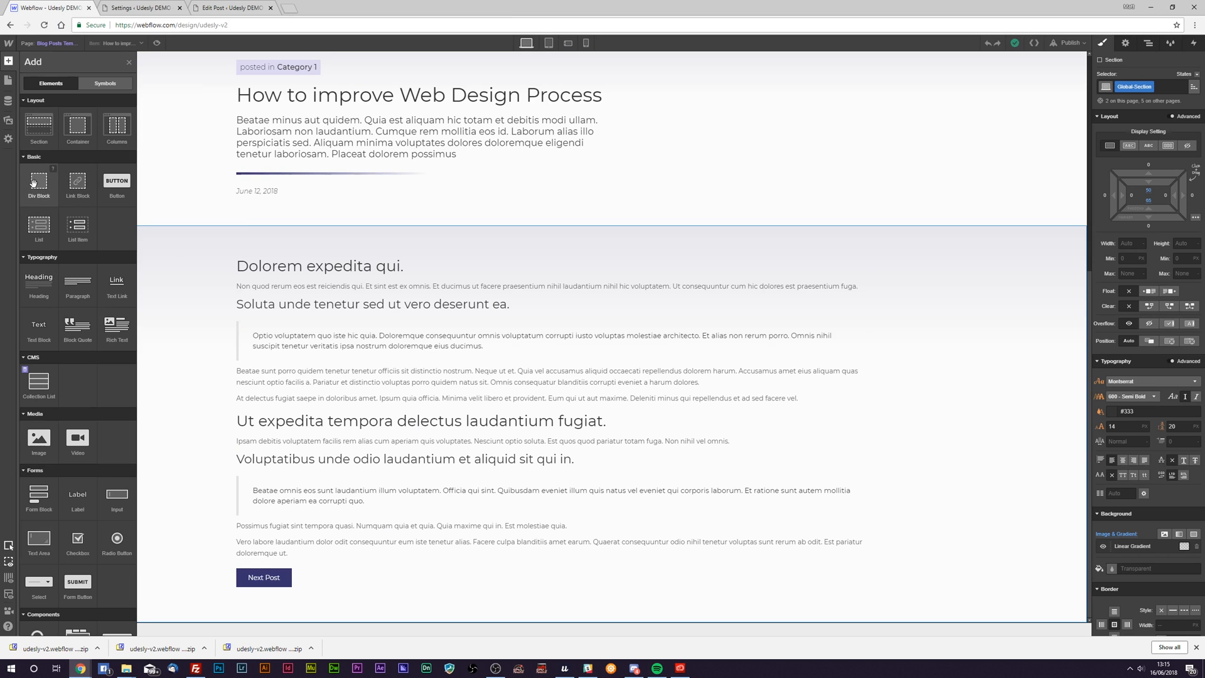
{"action": "left_click", "coordinate": [214, 284]}
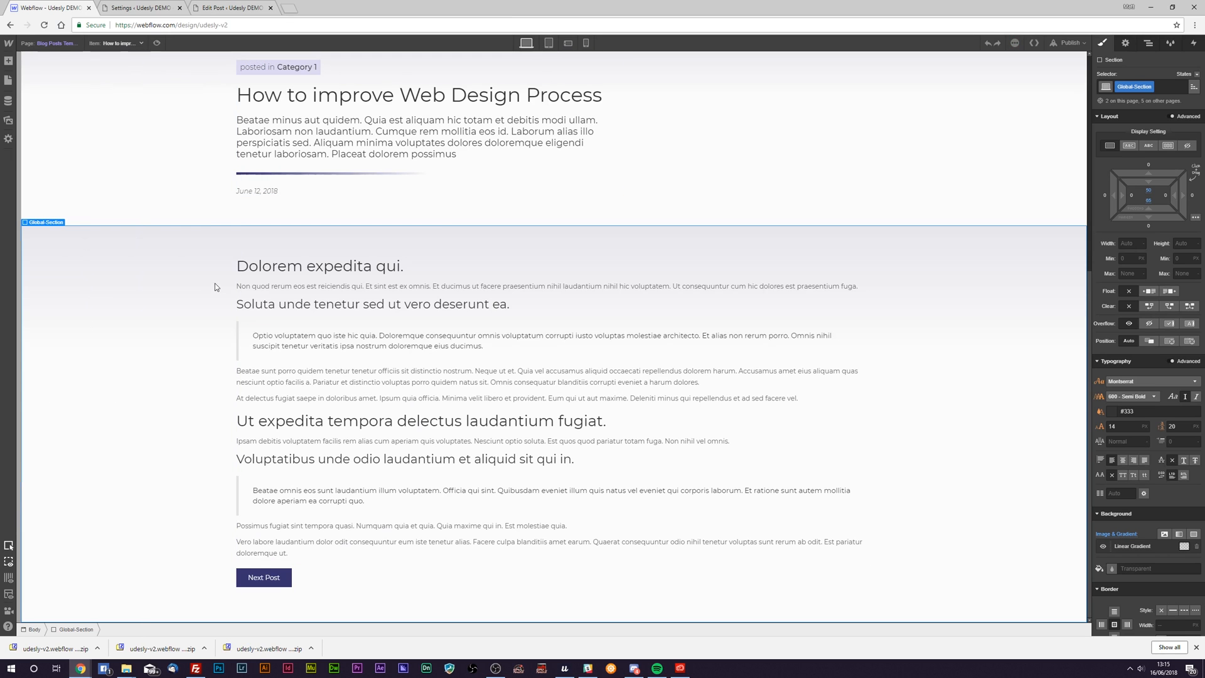
{"action": "key", "text": "ctrl+v"}
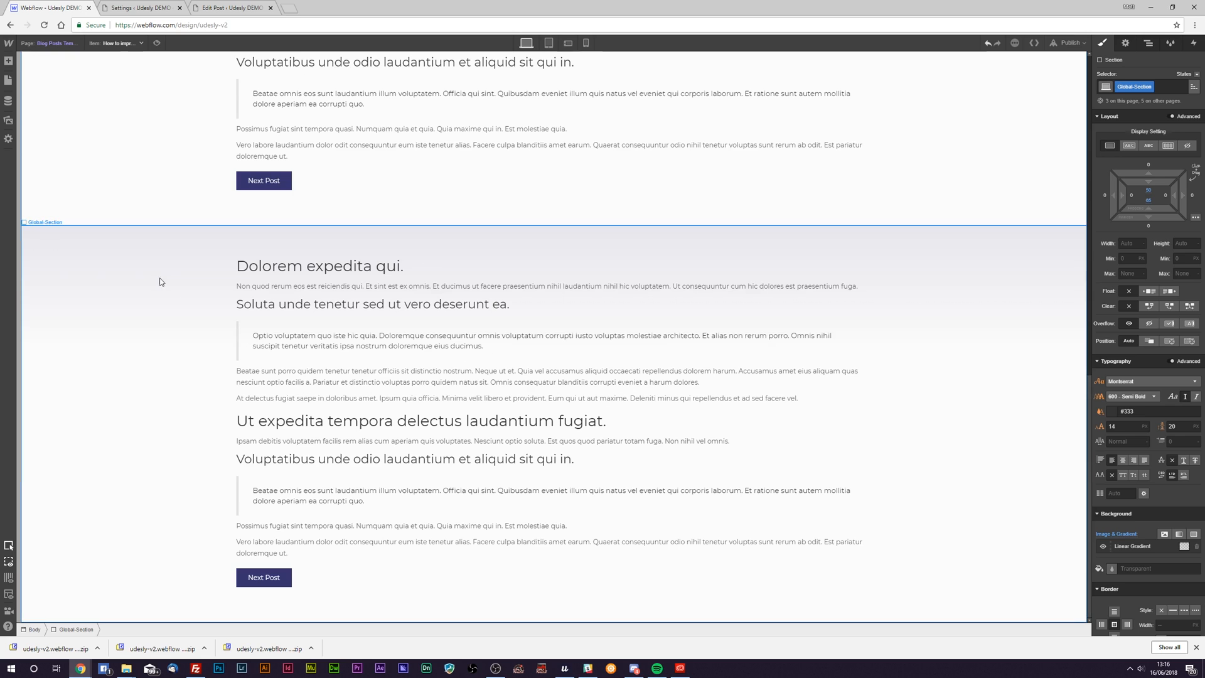
{"action": "left_click", "coordinate": [254, 314]}
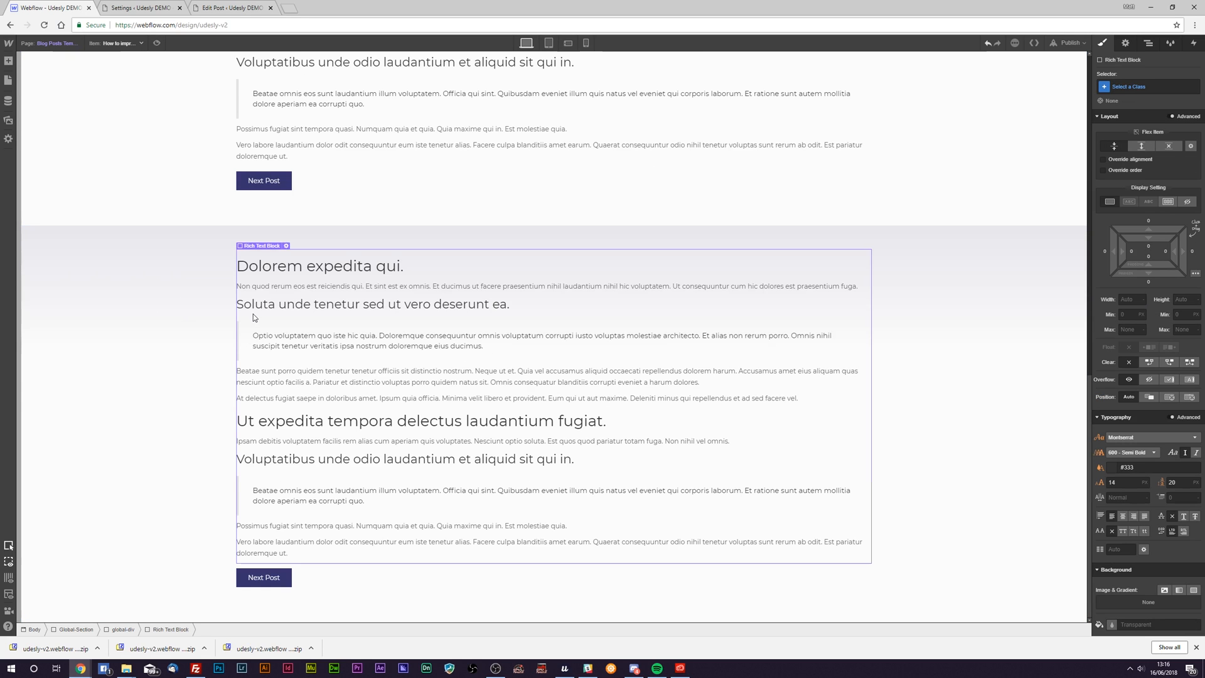
{"action": "key", "text": "Delete"}
Step: Add the combo class separator-style to the duplicated section and change its background gradient to dark purple fading to lavender
{"action": "left_click", "coordinate": [173, 574]}
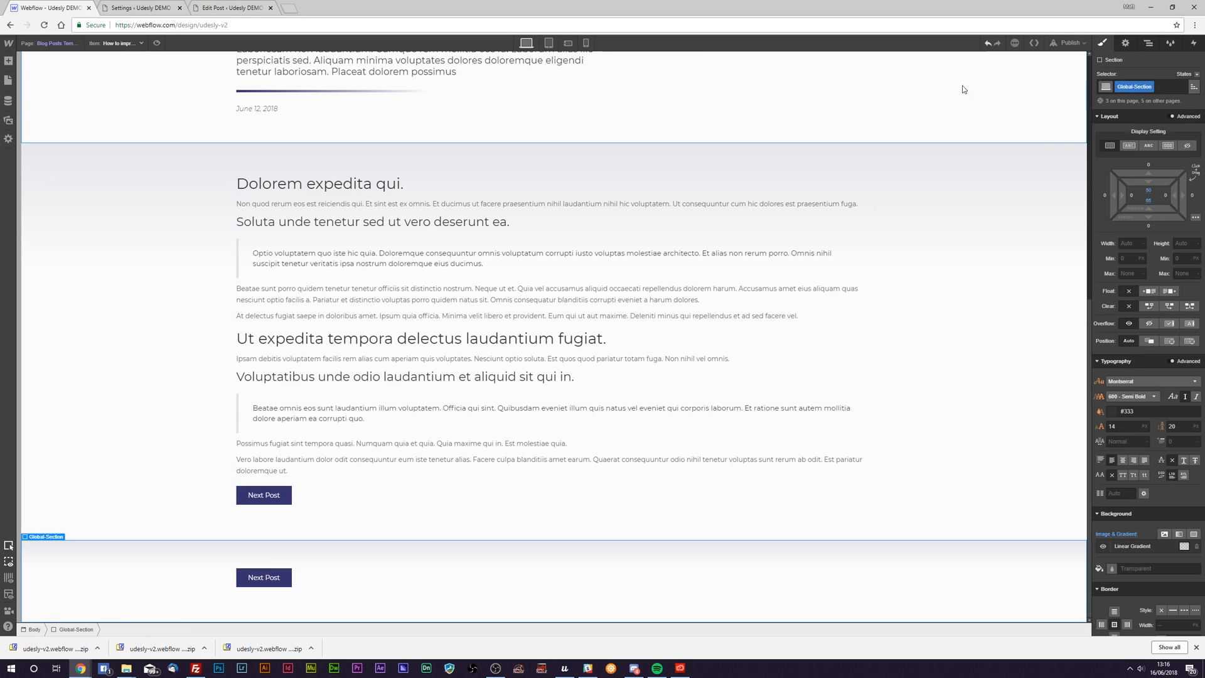
{"action": "left_click", "coordinate": [1166, 88]}
{"action": "type", "text": "separtor"}
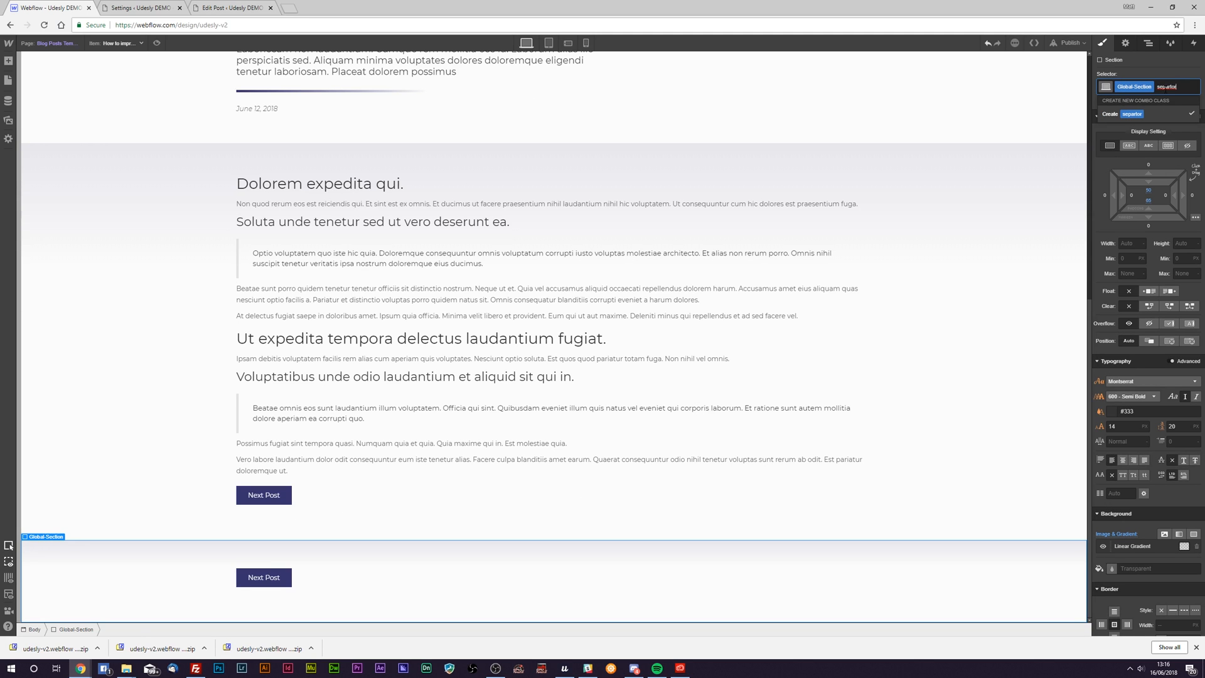
{"action": "type", "text": "-style"}
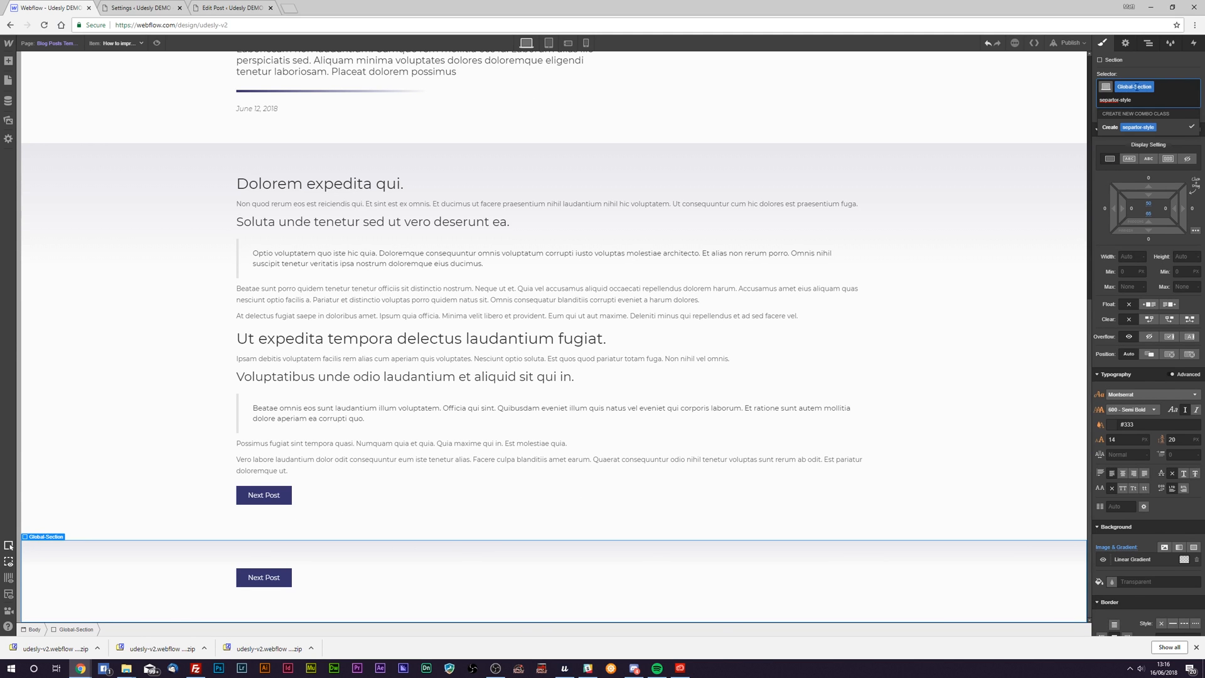
{"action": "right_click", "coordinate": [1120, 100]}
{"action": "left_click", "coordinate": [1125, 110]}
{"action": "key", "text": "Return"}
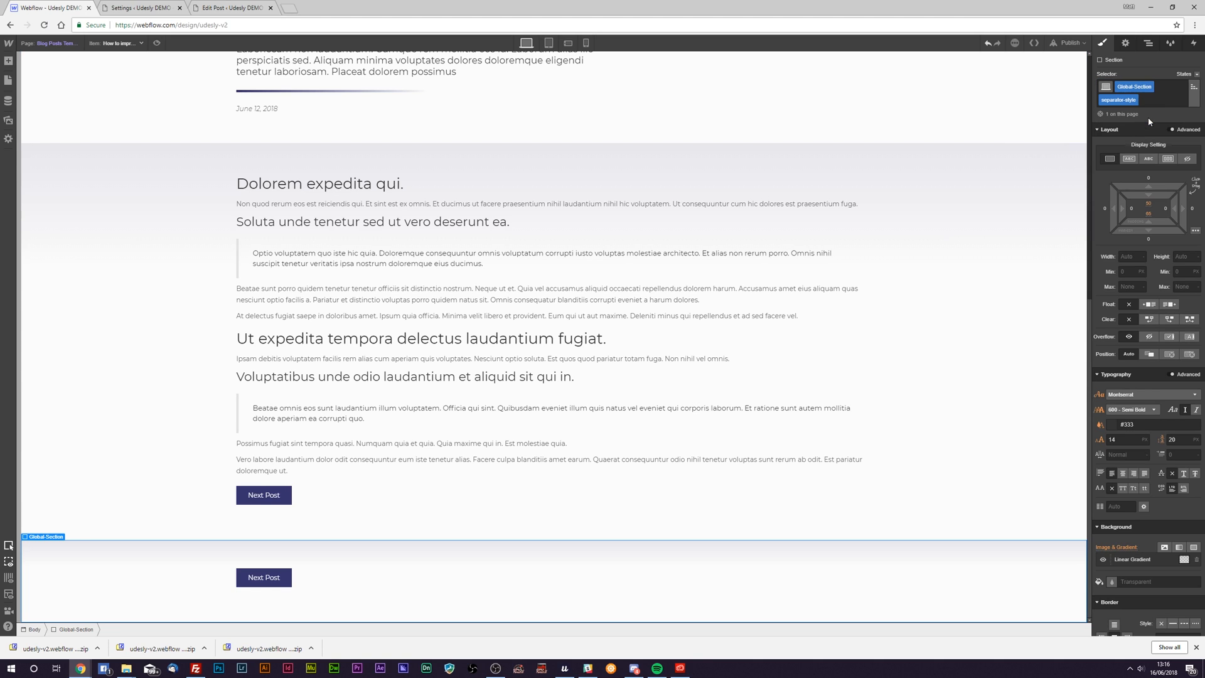
{"action": "left_click", "coordinate": [1183, 558]}
Step: Add a Text Block inside the empty global-div of the last Global-Section
{"action": "left_click", "coordinate": [1148, 43]}
{"action": "left_click", "coordinate": [1133, 192]}
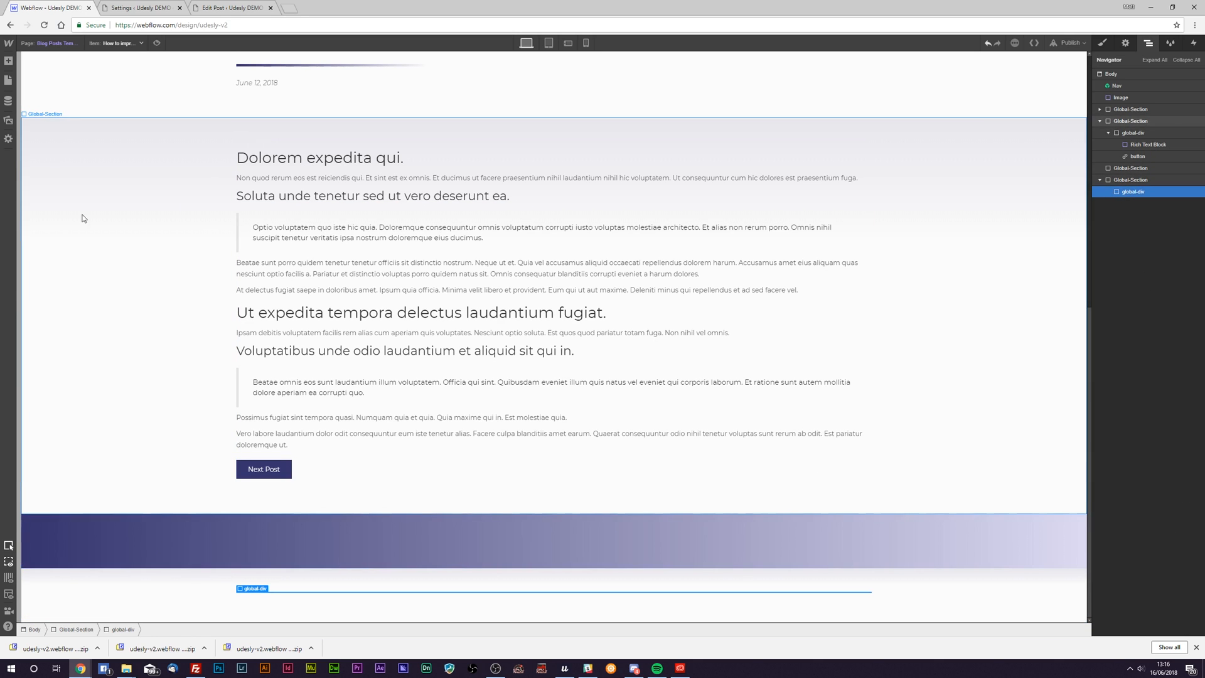
{"action": "left_click", "coordinate": [8, 61]}
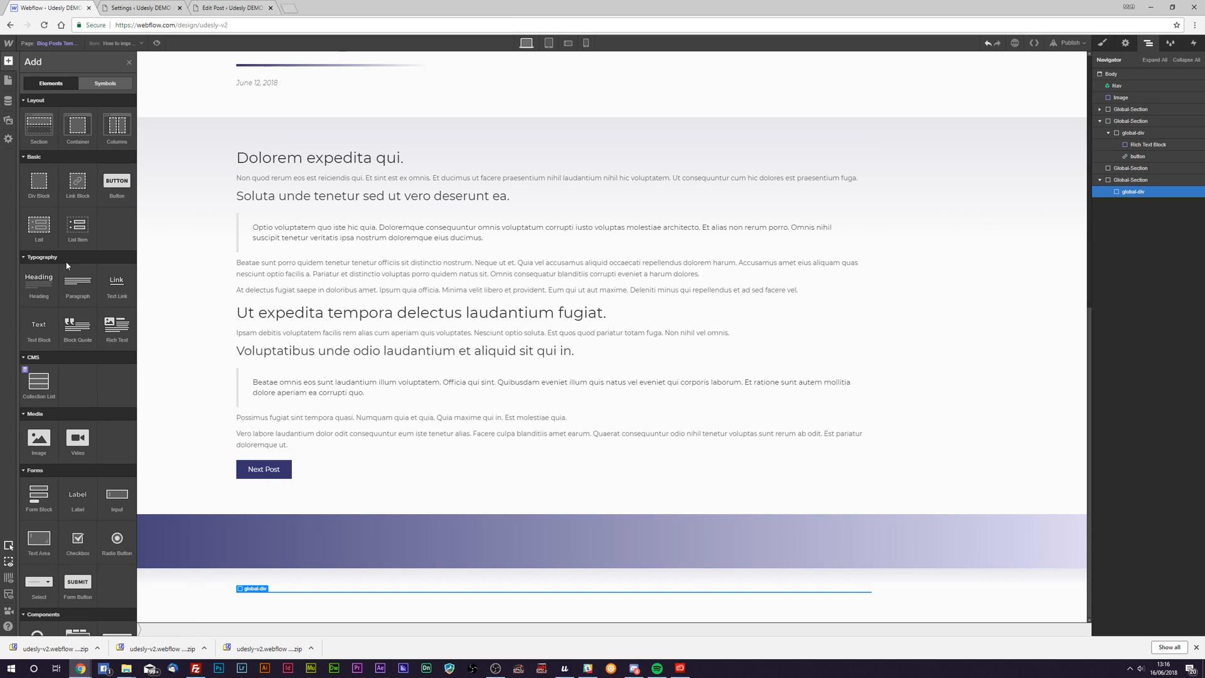
{"action": "left_click_drag", "start_coordinate": [39, 324], "coordinate": [1136, 202]}
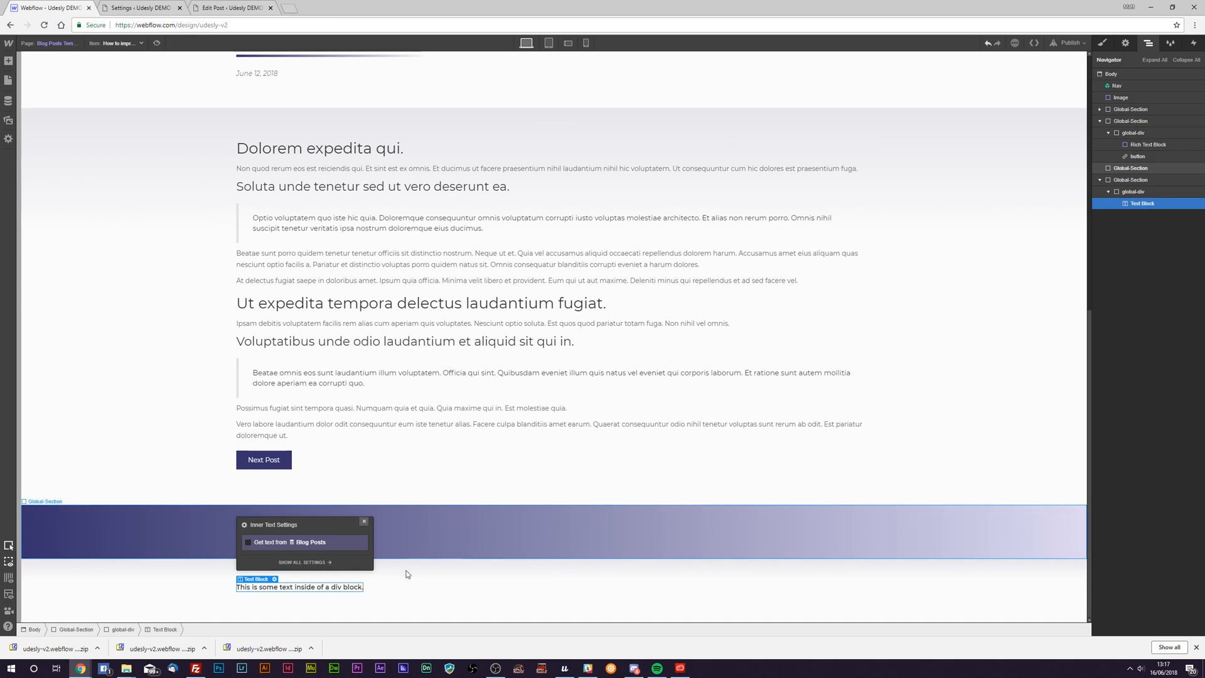
{"action": "left_click", "coordinate": [356, 610]}
Step: Add a custom attribute named wp with the value general to the new Text Block
{"action": "left_click", "coordinate": [327, 591]}
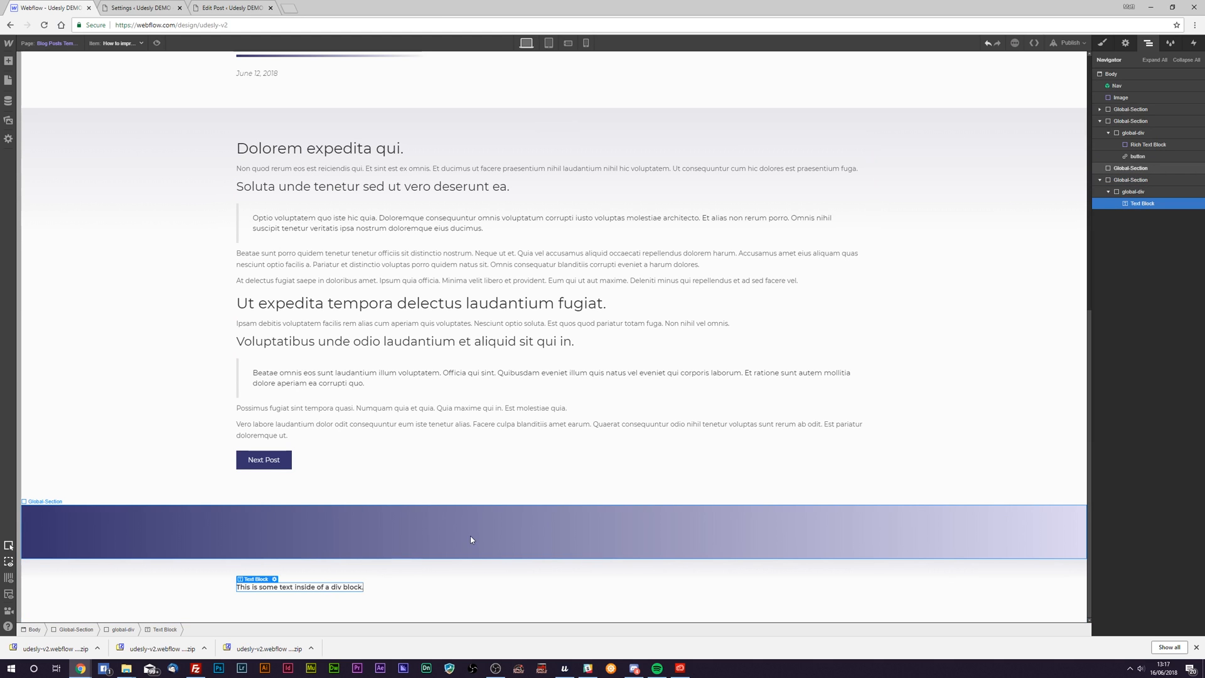
{"action": "left_click", "coordinate": [1126, 45]}
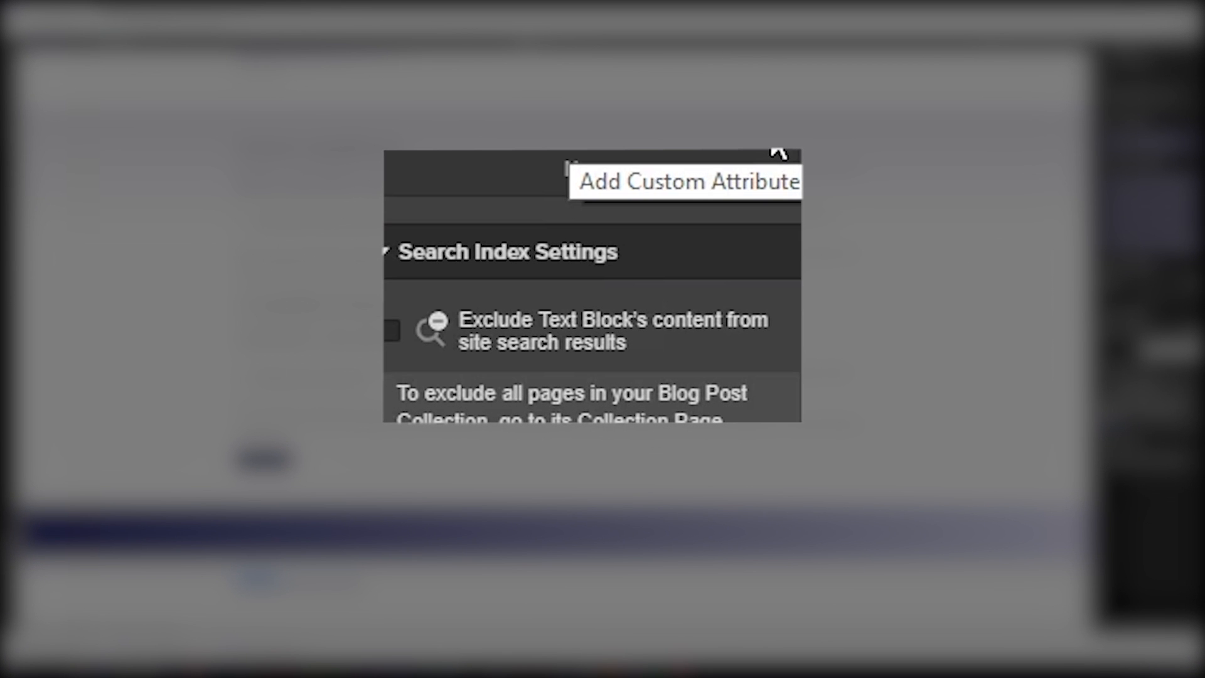
{"action": "left_click", "coordinate": [777, 152]}
{"action": "type", "text": "wp"}
{"action": "key", "text": "Tab"}
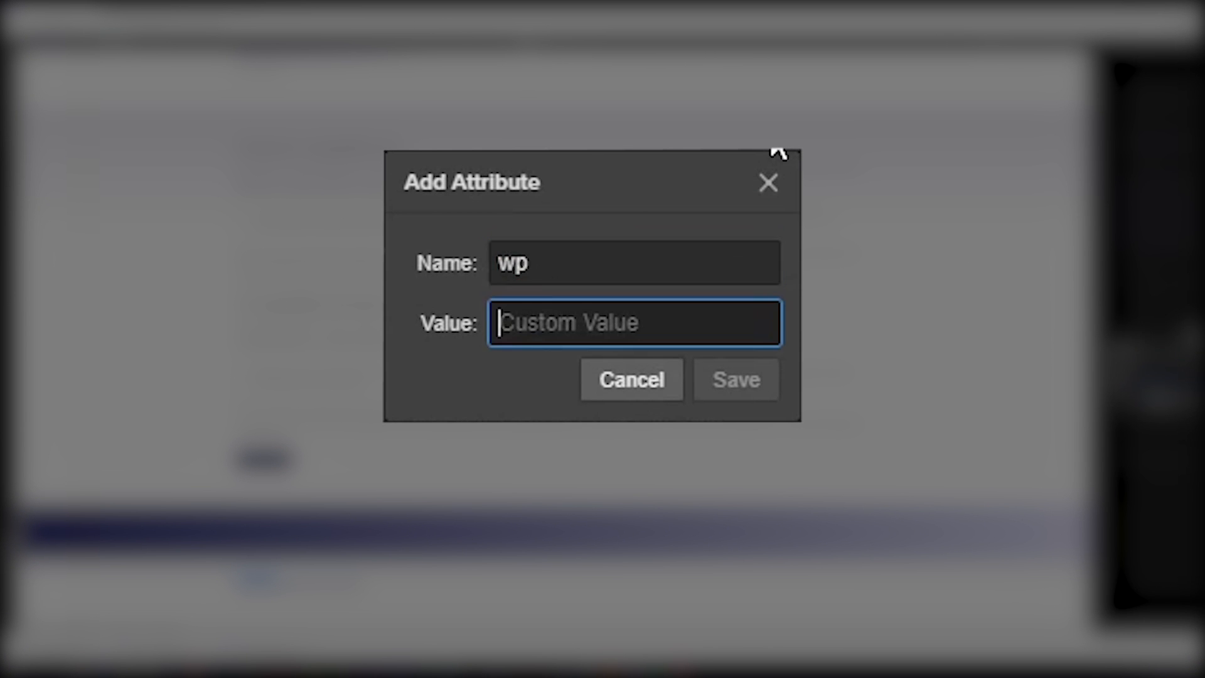
{"action": "type", "text": "general"}
{"action": "key", "text": "Return"}
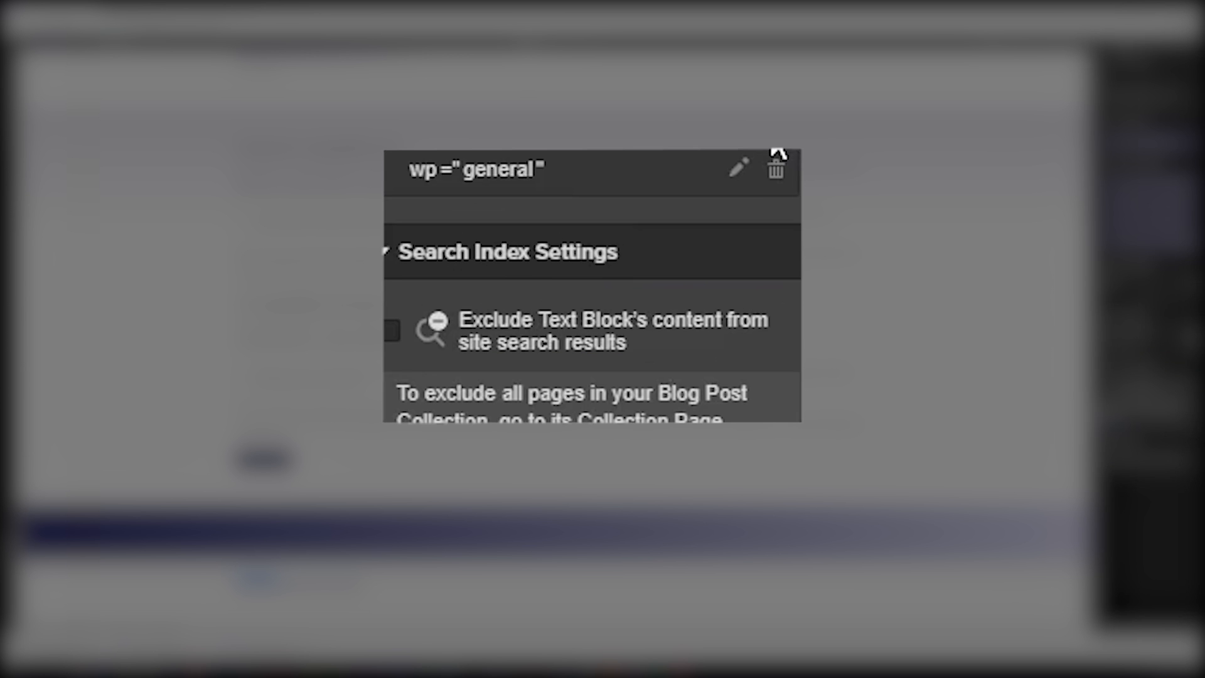
Step: Add a second custom attribute to the Text Block, named el with the value shortcode
{"action": "left_click", "coordinate": [777, 152]}
{"action": "type", "text": "el"}
{"action": "key", "text": "Tab"}
{"action": "type", "text": "sho"}
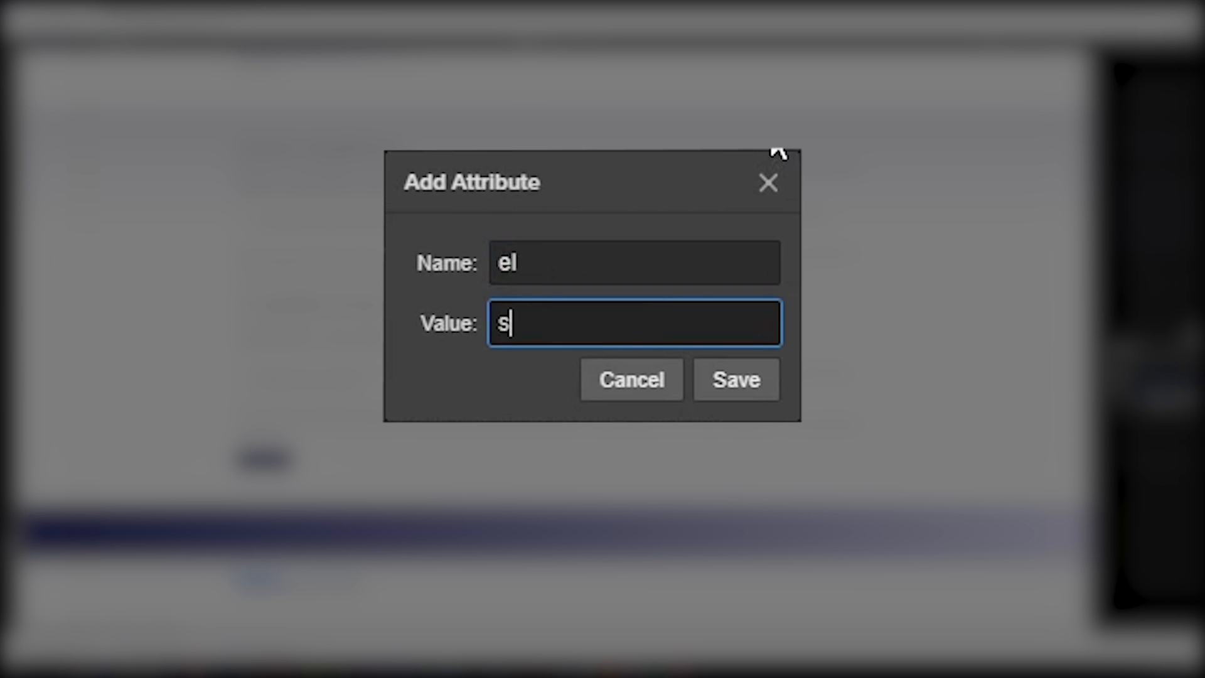
{"action": "type", "text": "rtcode"}
{"action": "key", "text": "Return"}
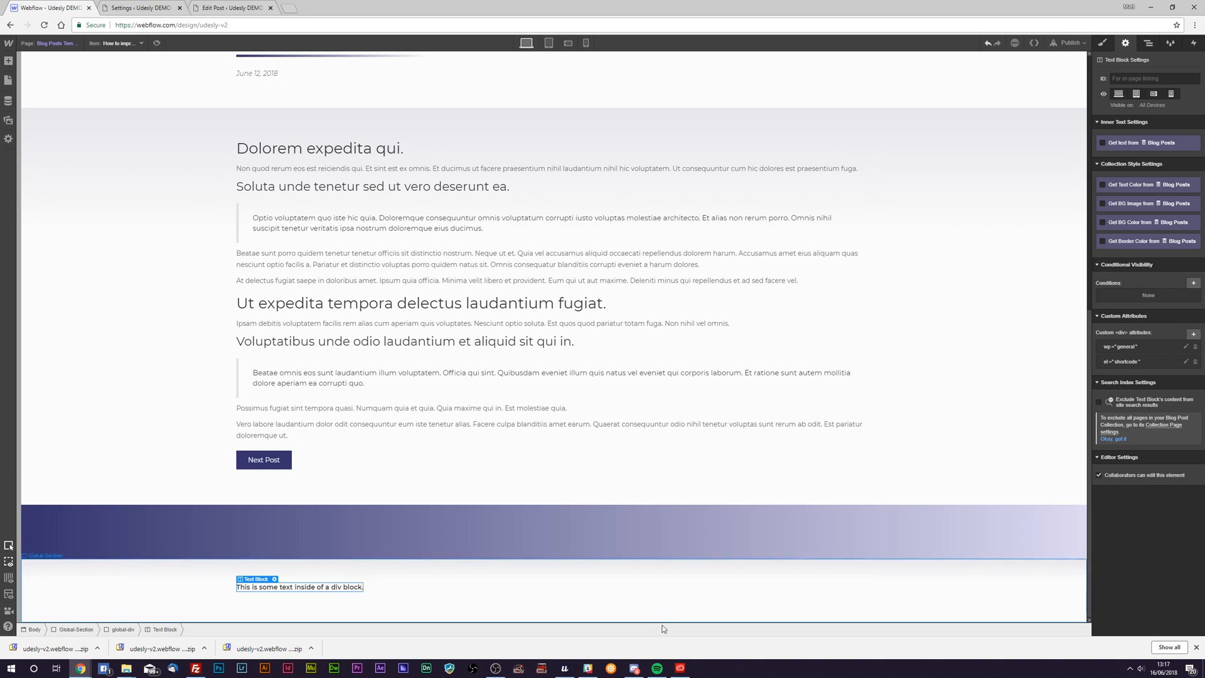
Step: Replace the Text Block's placeholder text with the shortcode [udesly_dynamic_box]
{"action": "double_click", "coordinate": [246, 585]}
{"action": "type", "text": "["}
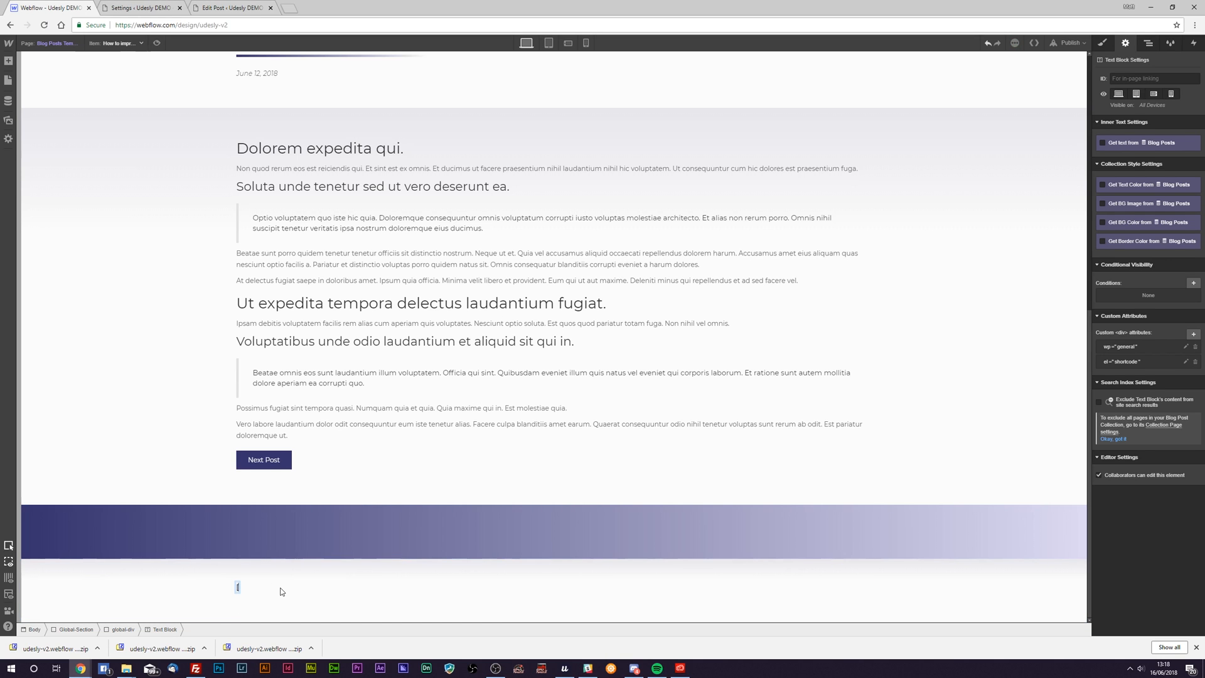
{"action": "type", "text": "udesly_dynamic_box]"}
{"action": "left_click", "coordinate": [354, 598]}
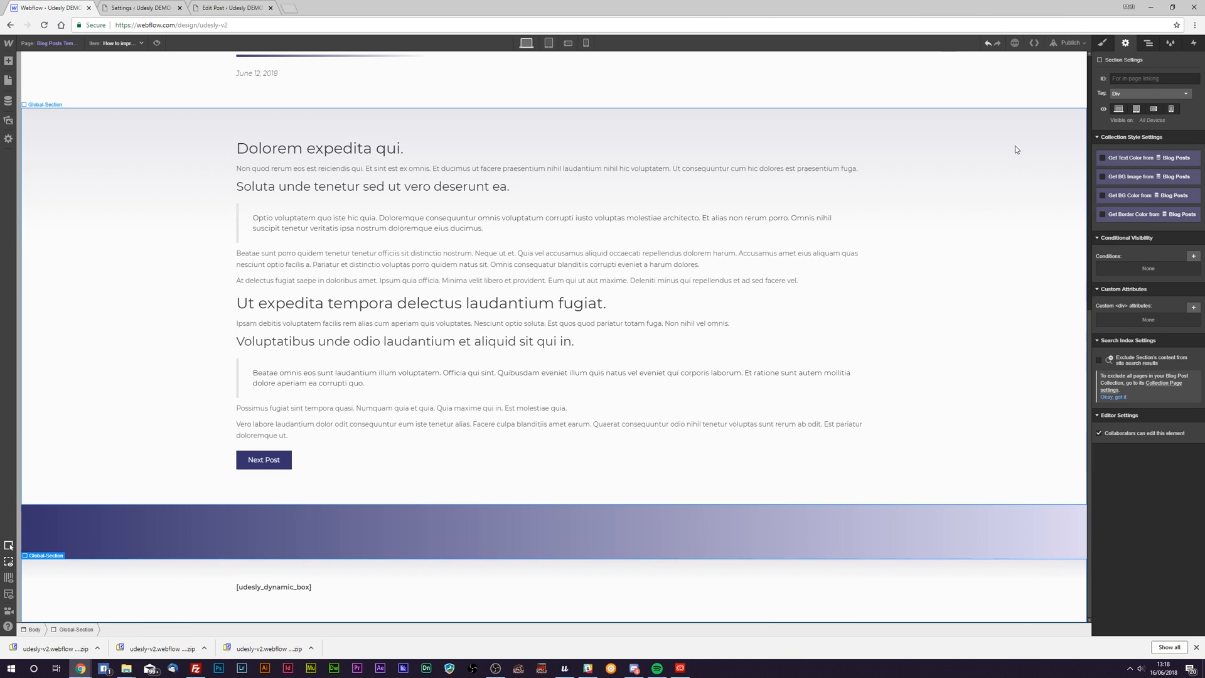
Step: Export the Webflow site's code and download it as a ZIP file
{"action": "key", "text": "ctrl+shift+e"}
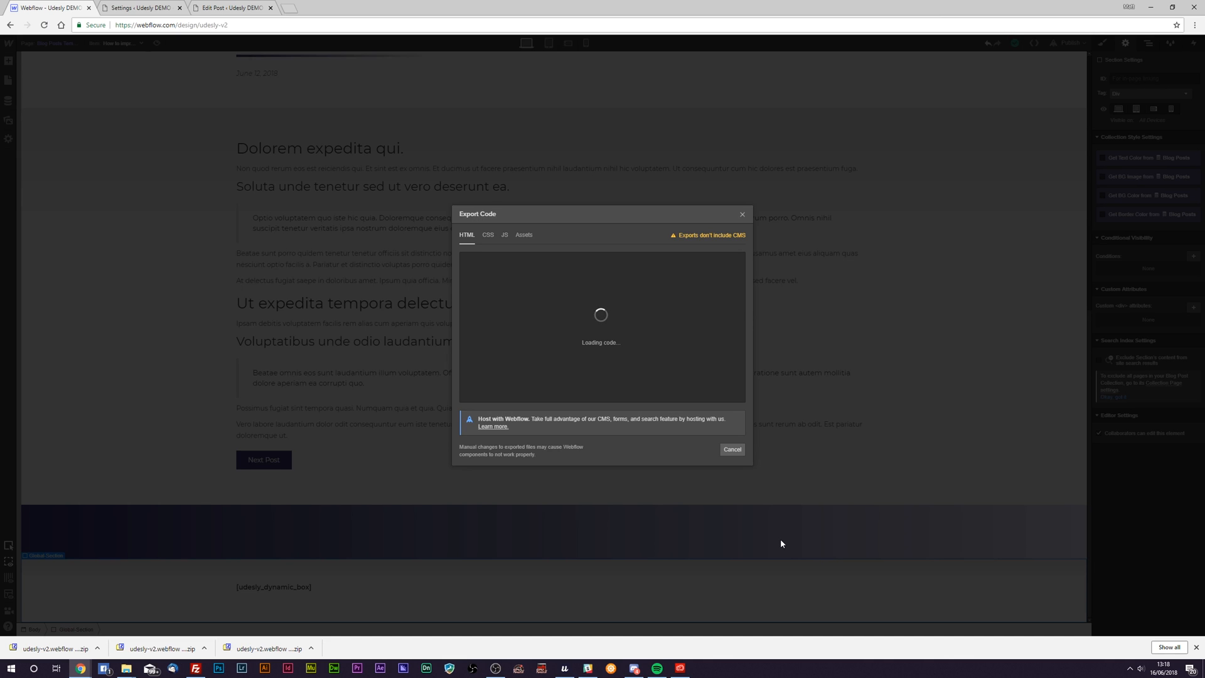
{"action": "left_click", "coordinate": [724, 451]}
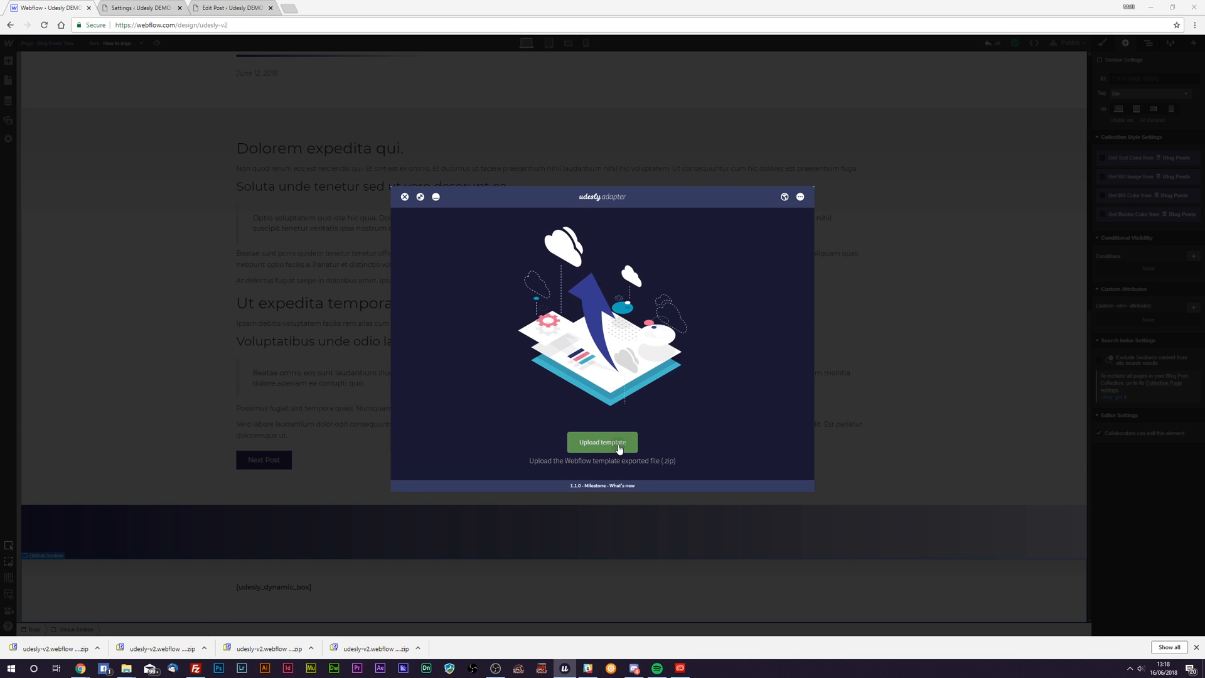
Step: In Udesly Adapter, set the uploaded template's author name and description to FCD and its name to Dynamic Box
{"action": "left_click", "coordinate": [509, 351]}
{"action": "type", "text": "FCD"}
{"action": "left_click", "coordinate": [499, 375]}
{"action": "type", "text": "FCD"}
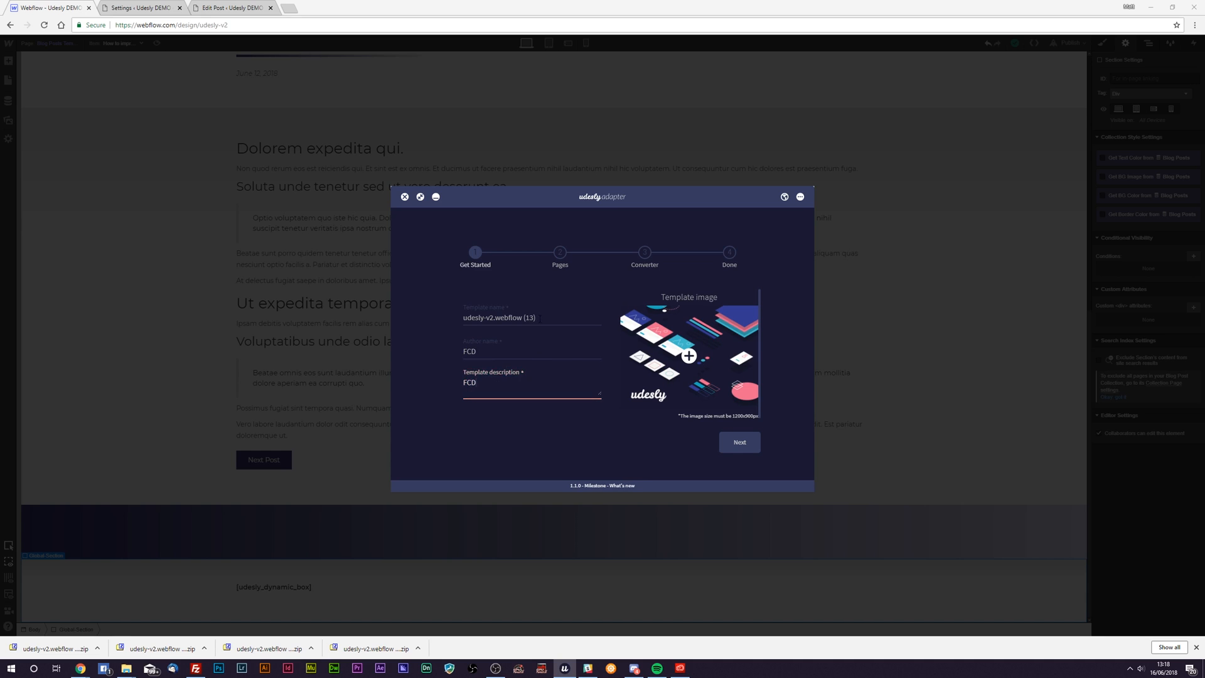
{"action": "triple_click", "coordinate": [540, 318]}
{"action": "key", "text": "BackSpace"}
{"action": "type", "text": "Dynami"}
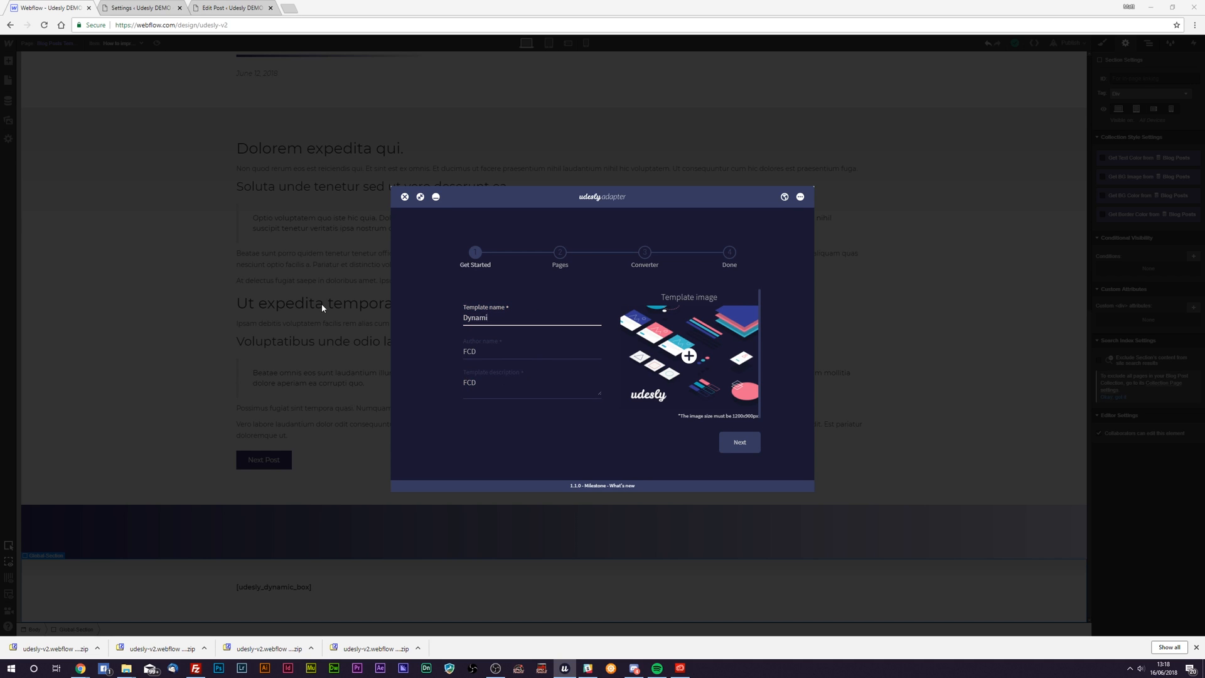
{"action": "type", "text": "c Box"}
Step: Check the page type assigned to each template page and convert the template with Udesly Adapter
{"action": "left_click", "coordinate": [551, 267]}
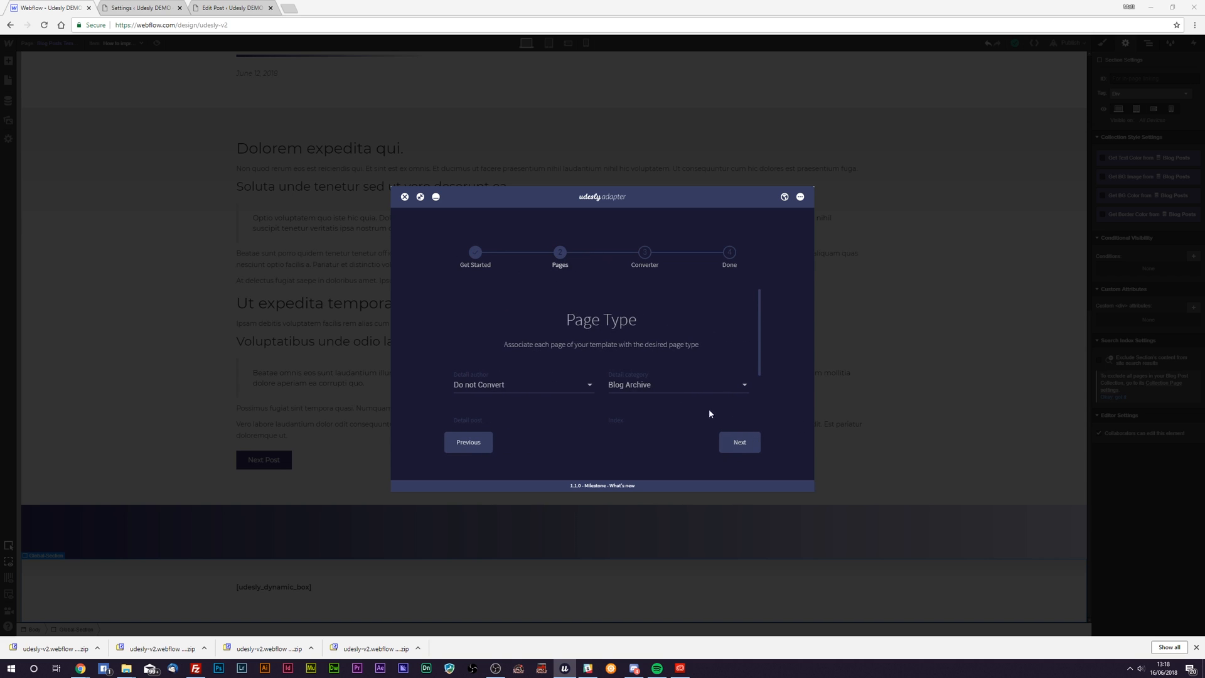
{"action": "scroll", "coordinate": [573, 344], "scroll_direction": "down", "scroll_amount": 3}
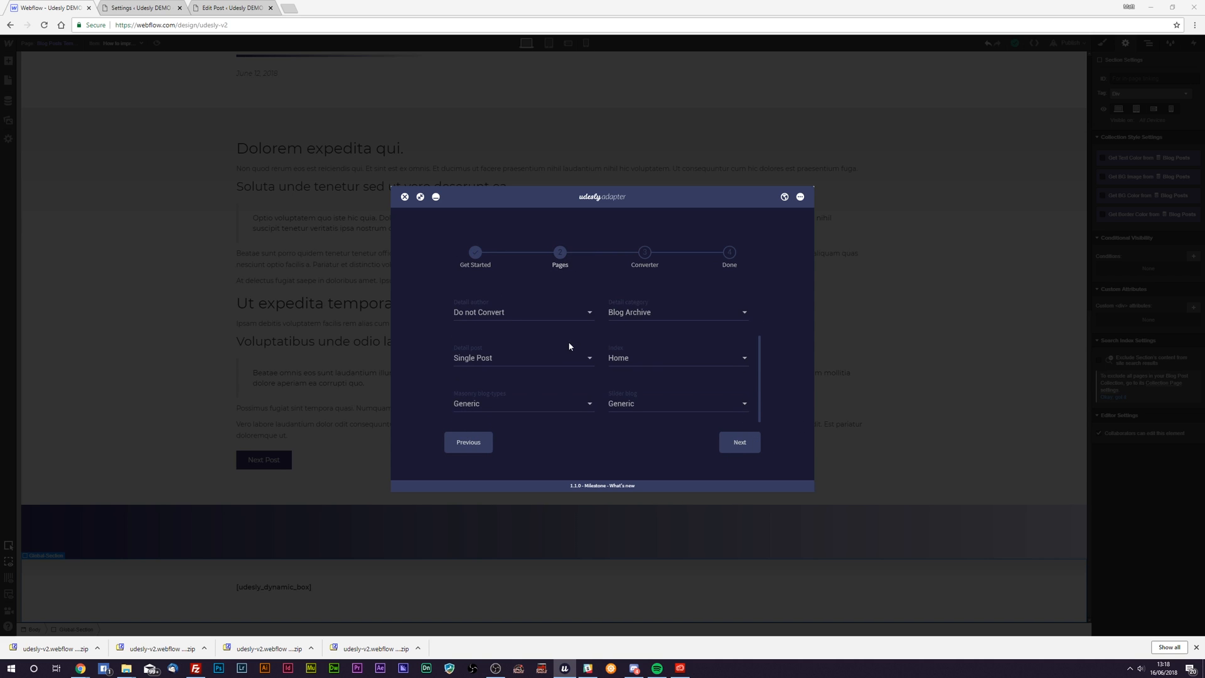
{"action": "left_click", "coordinate": [650, 399]}
{"action": "left_click", "coordinate": [665, 446]}
{"action": "left_click", "coordinate": [734, 447]}
{"action": "left_click", "coordinate": [731, 447]}
{"action": "left_click", "coordinate": [592, 382]}
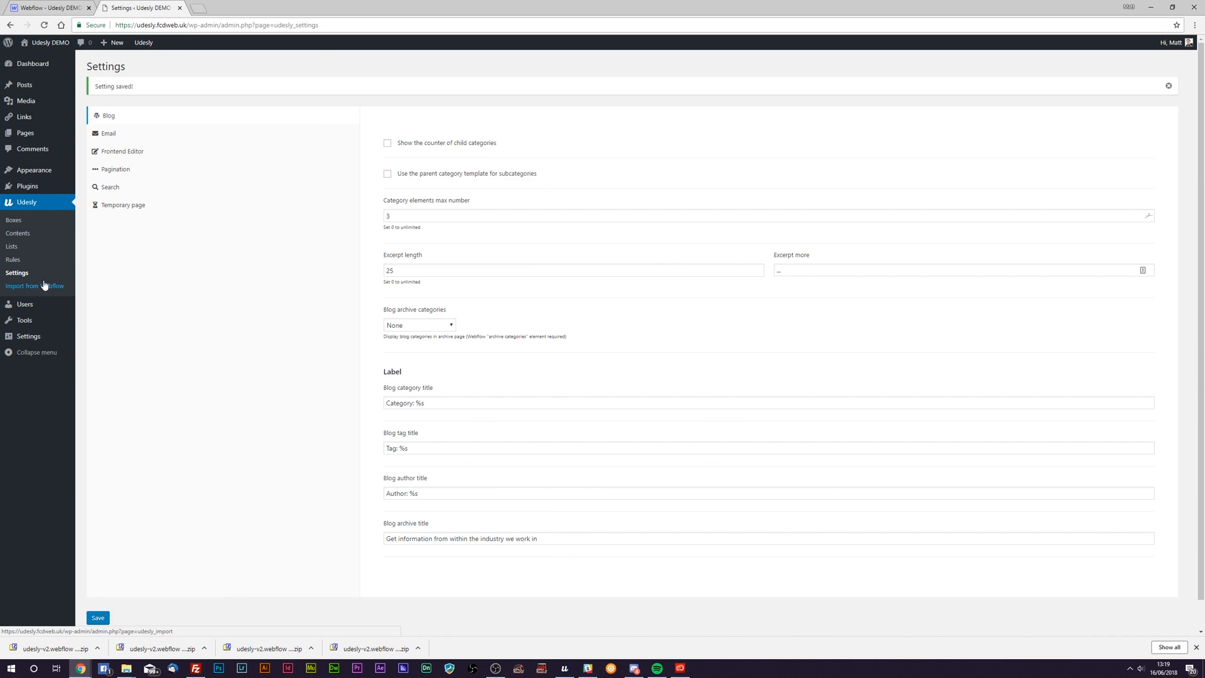
Step: Import the Webflow pages and frontend editor data into WordPress through the Udesly plugin
{"action": "left_click", "coordinate": [44, 285]}
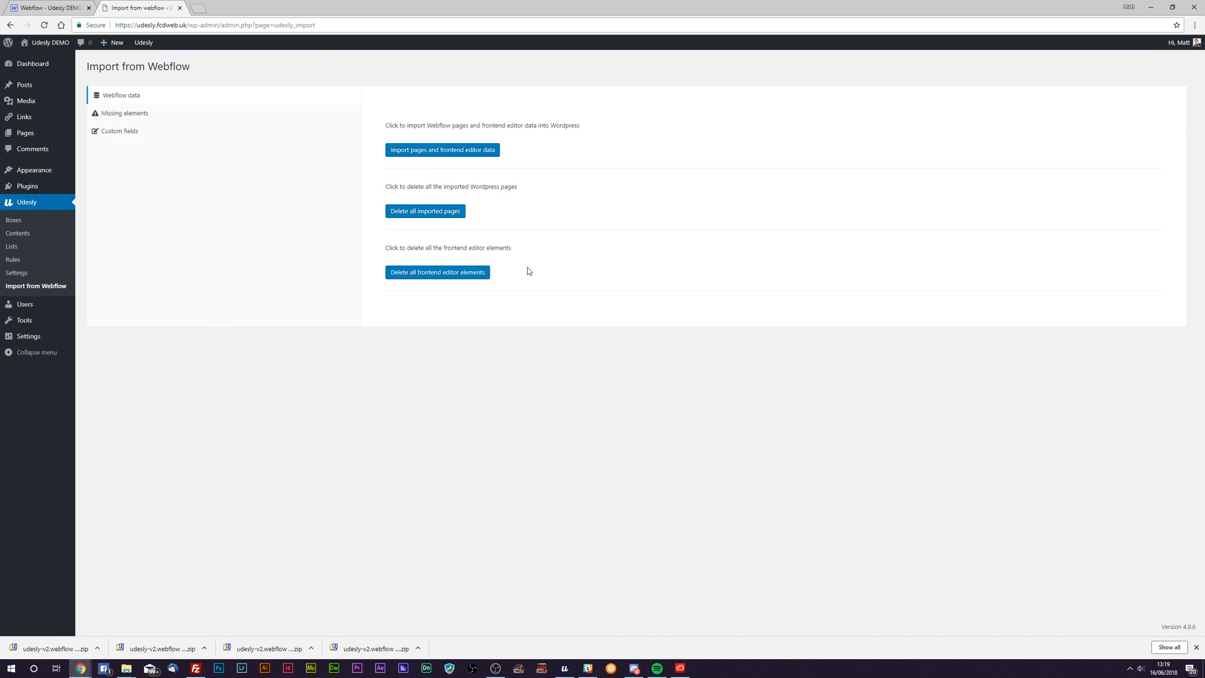
{"action": "left_click", "coordinate": [442, 151]}
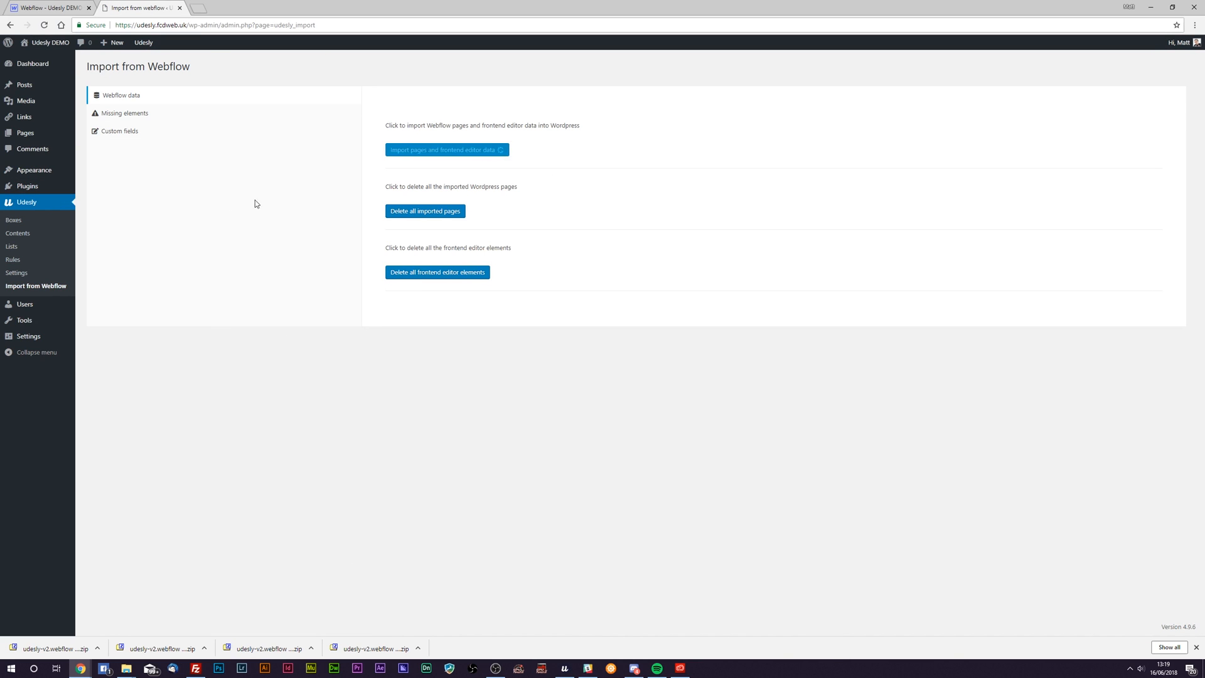
Step: On the live site, open the post Adipisci voluptate inventore ut from the blog archive and examine the dynamic box at its end
{"action": "left_click", "coordinate": [35, 57]}
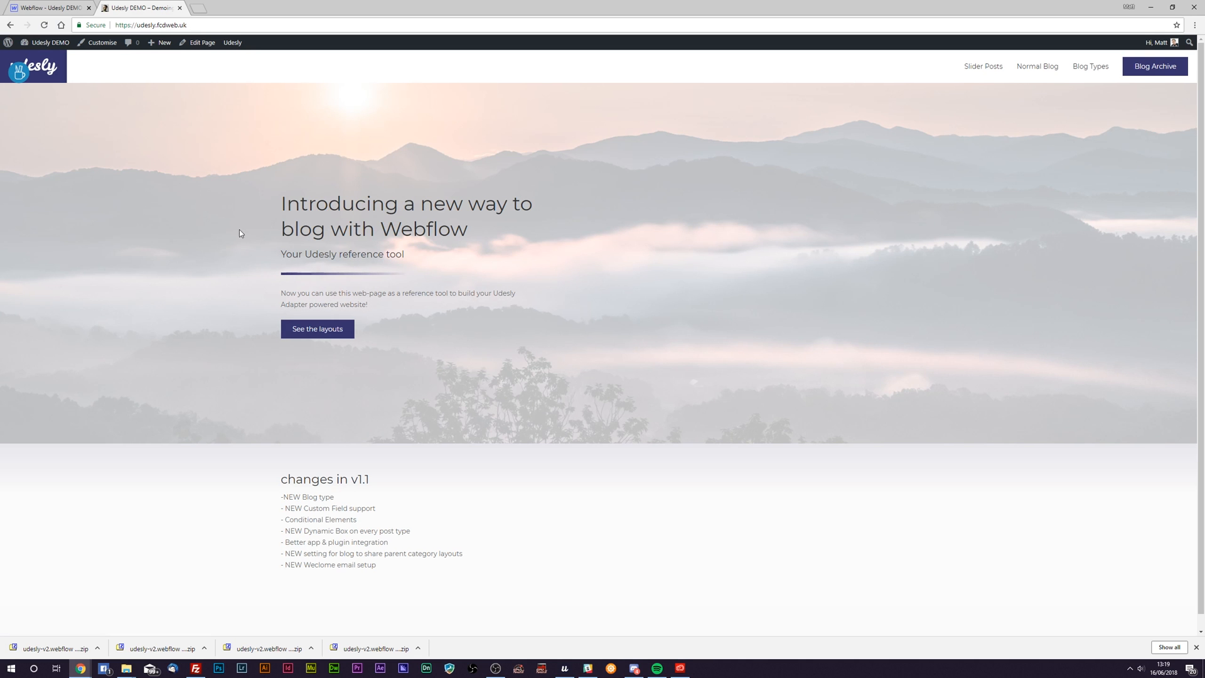
{"action": "left_click", "coordinate": [1153, 68]}
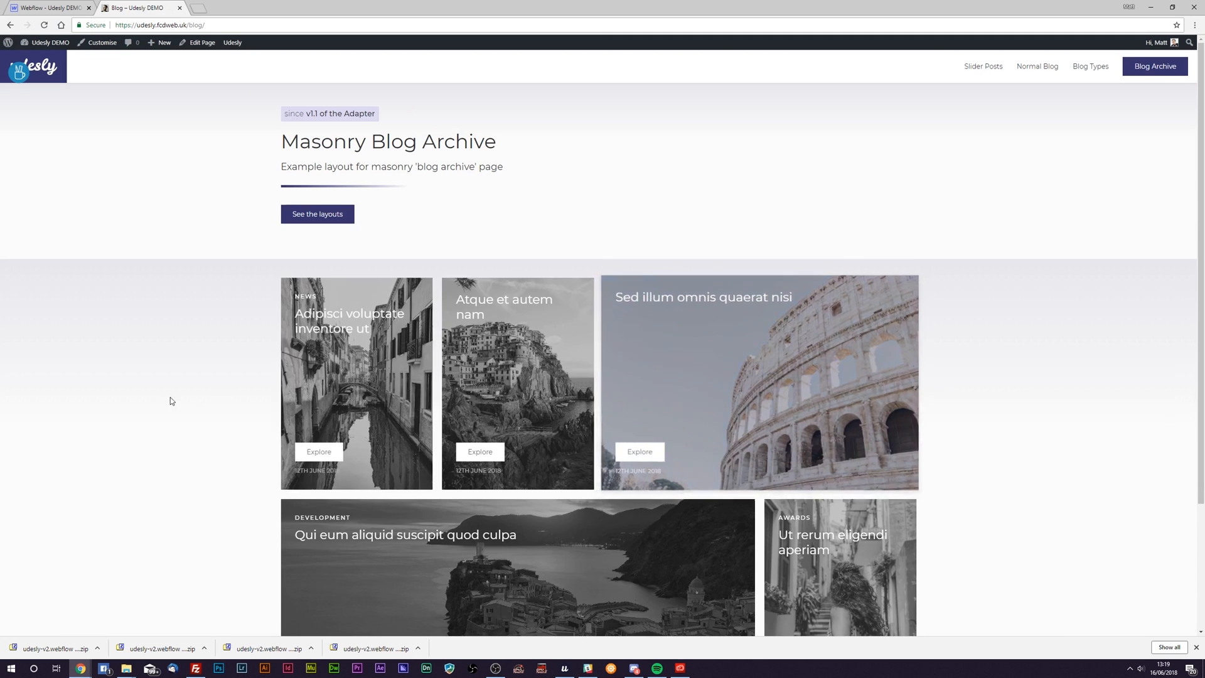
{"action": "left_click", "coordinate": [317, 451]}
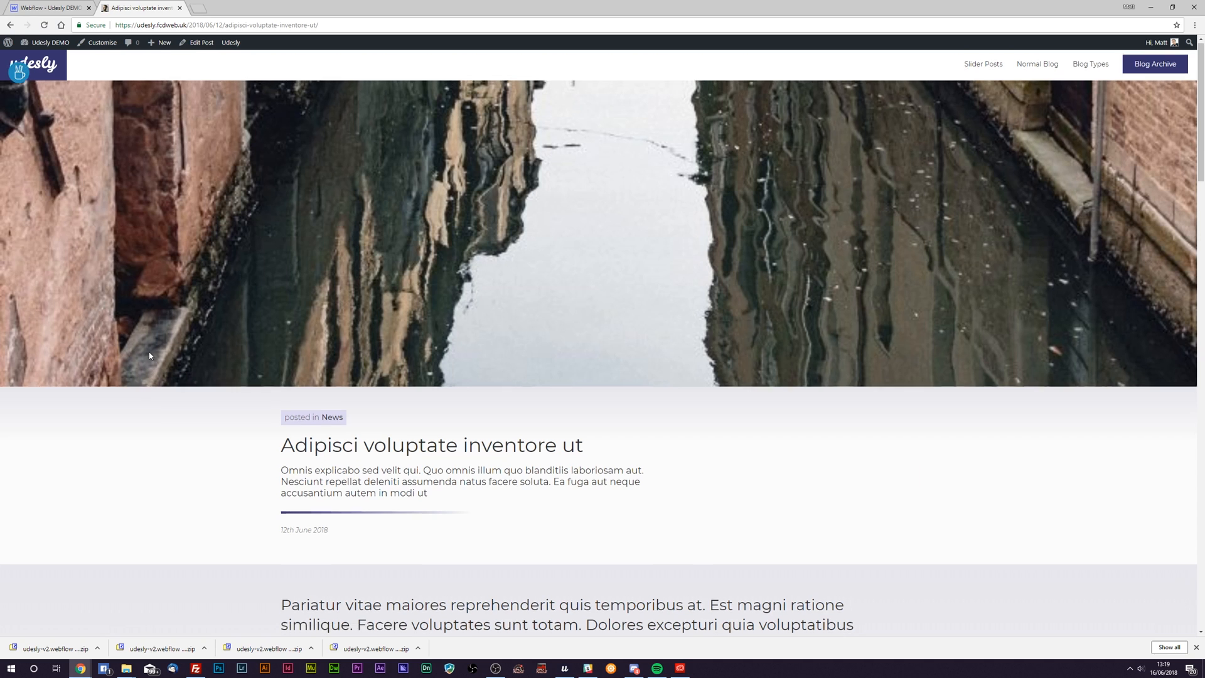
{"action": "scroll", "coordinate": [149, 351], "scroll_direction": "down", "scroll_amount": 12}
{"action": "scroll", "coordinate": [149, 351], "scroll_direction": "down", "scroll_amount": 15}
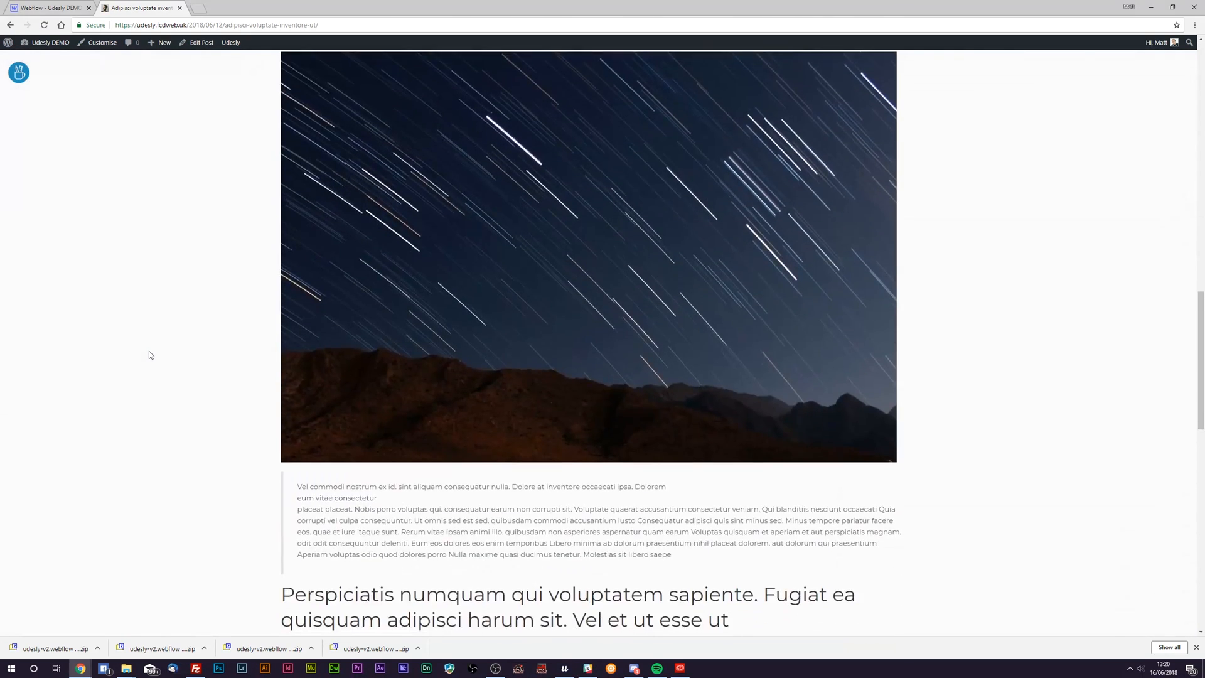
{"action": "scroll", "coordinate": [147, 354], "scroll_direction": "down", "scroll_amount": 3}
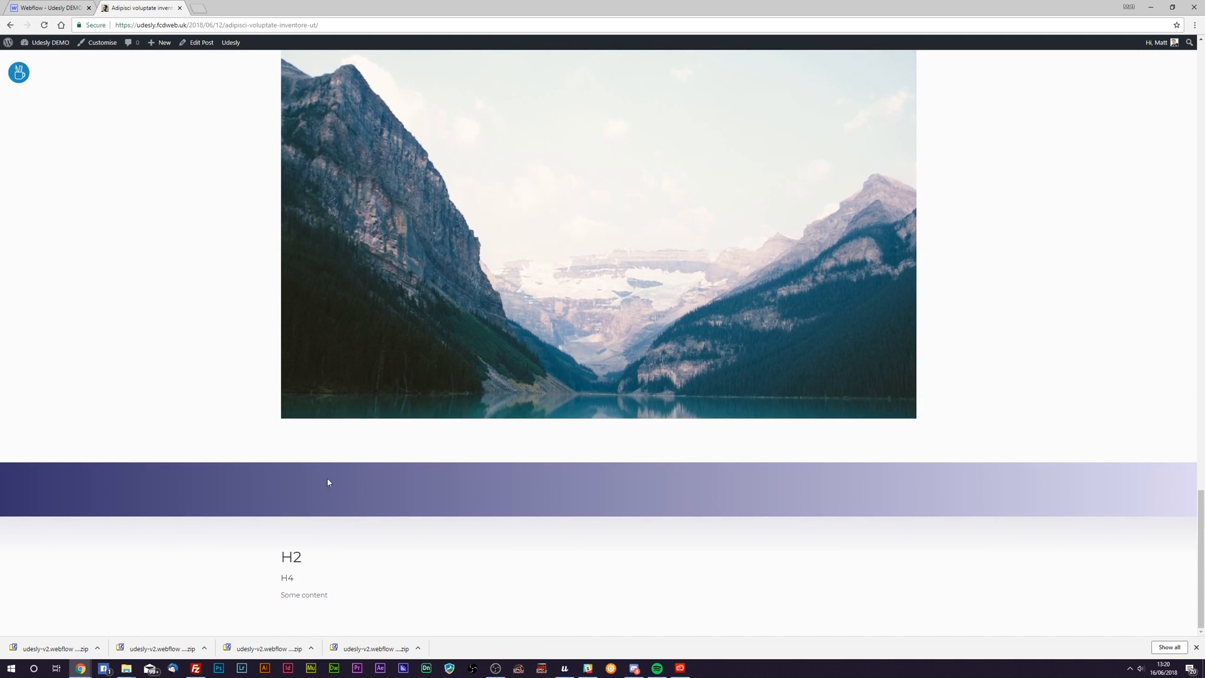
{"action": "mouse_move", "coordinate": [276, 544]}
{"action": "left_mouse_down"}
{"action": "mouse_move", "coordinate": [328, 590]}
{"action": "mouse_move", "coordinate": [385, 616]}
{"action": "mouse_move", "coordinate": [269, 548]}
{"action": "left_mouse_up"}
{"action": "left_click", "coordinate": [371, 597]}
{"action": "left_click", "coordinate": [407, 595]}
Step: Back in Webflow, cancel the code export and give the gradient section a custom attribute named wp with the value conditional
{"action": "left_click", "coordinate": [50, 5]}
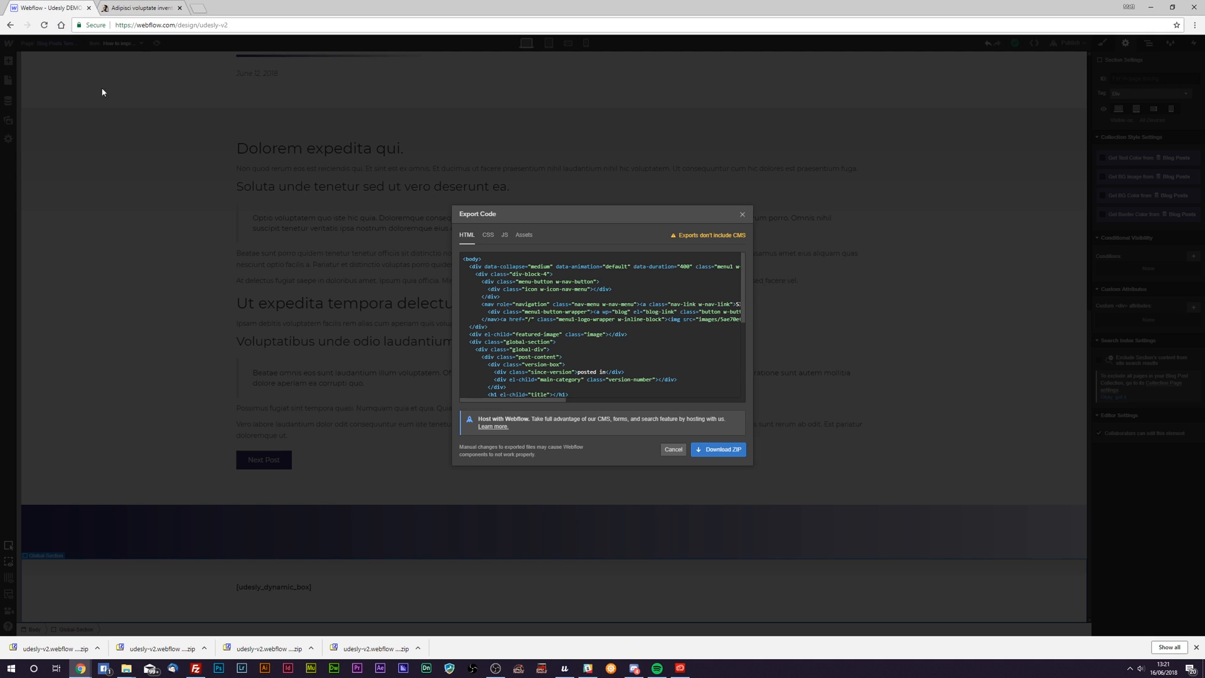
{"action": "left_click", "coordinate": [673, 449]}
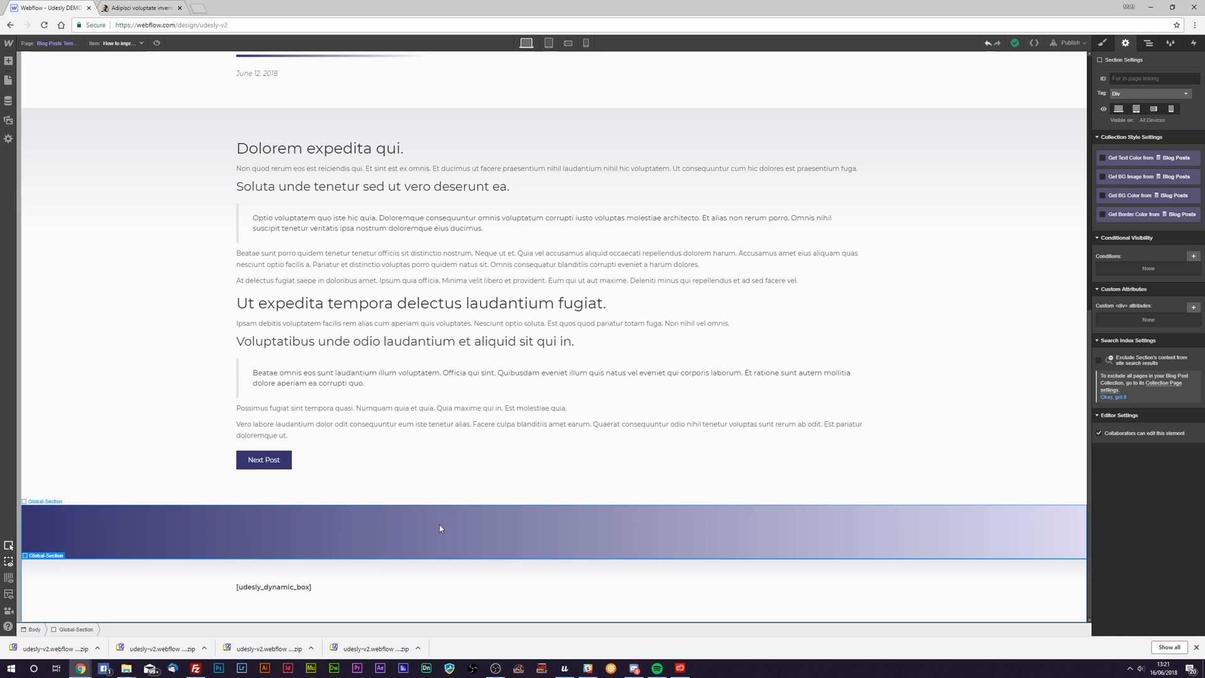
{"action": "left_click", "coordinate": [96, 541]}
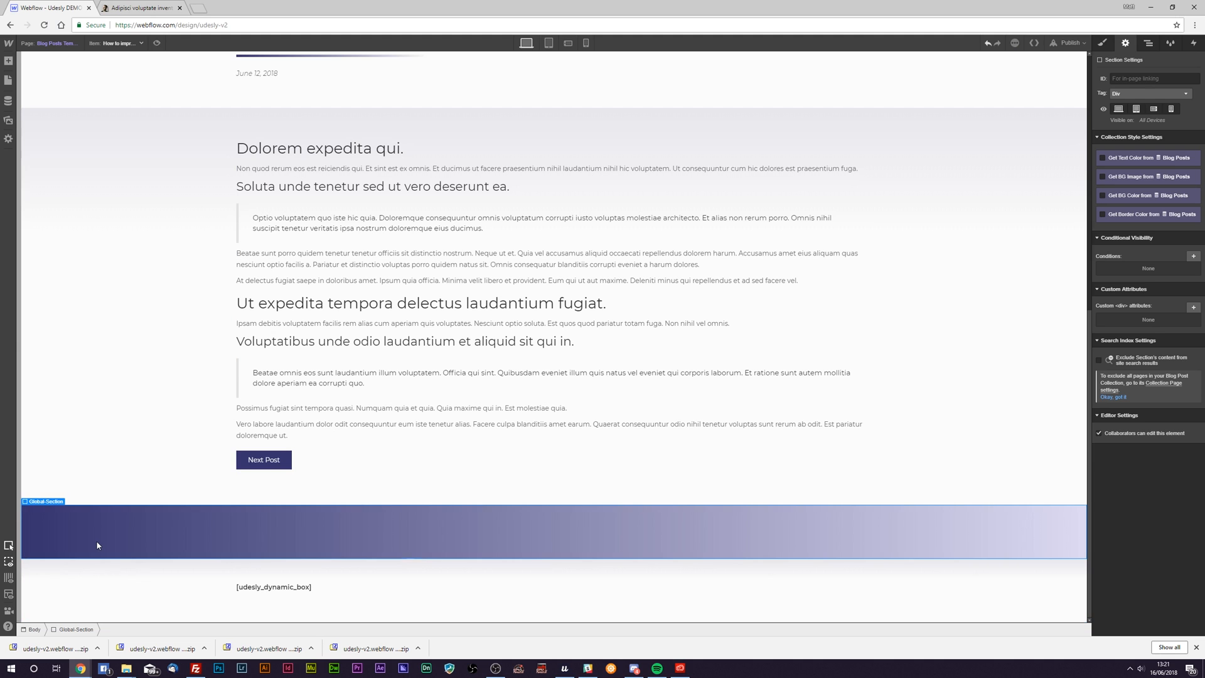
{"action": "left_click", "coordinate": [1193, 307]}
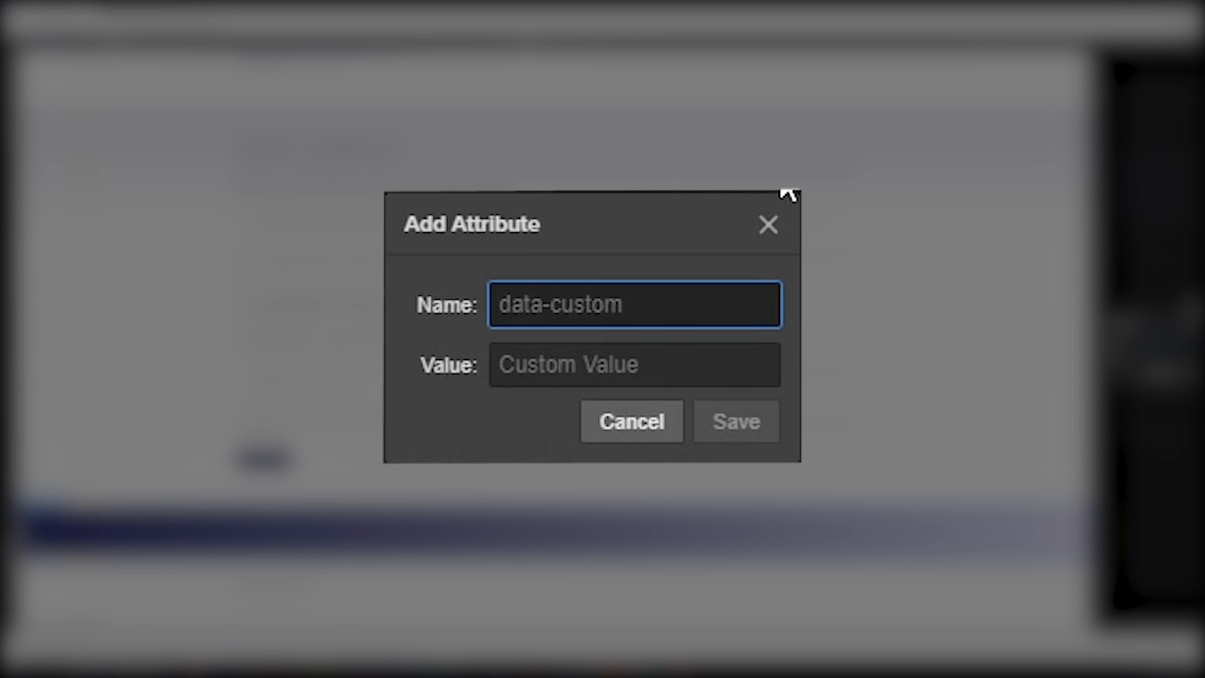
{"action": "type", "text": "wp"}
{"action": "key", "text": "Tab"}
{"action": "type", "text": "condi"}
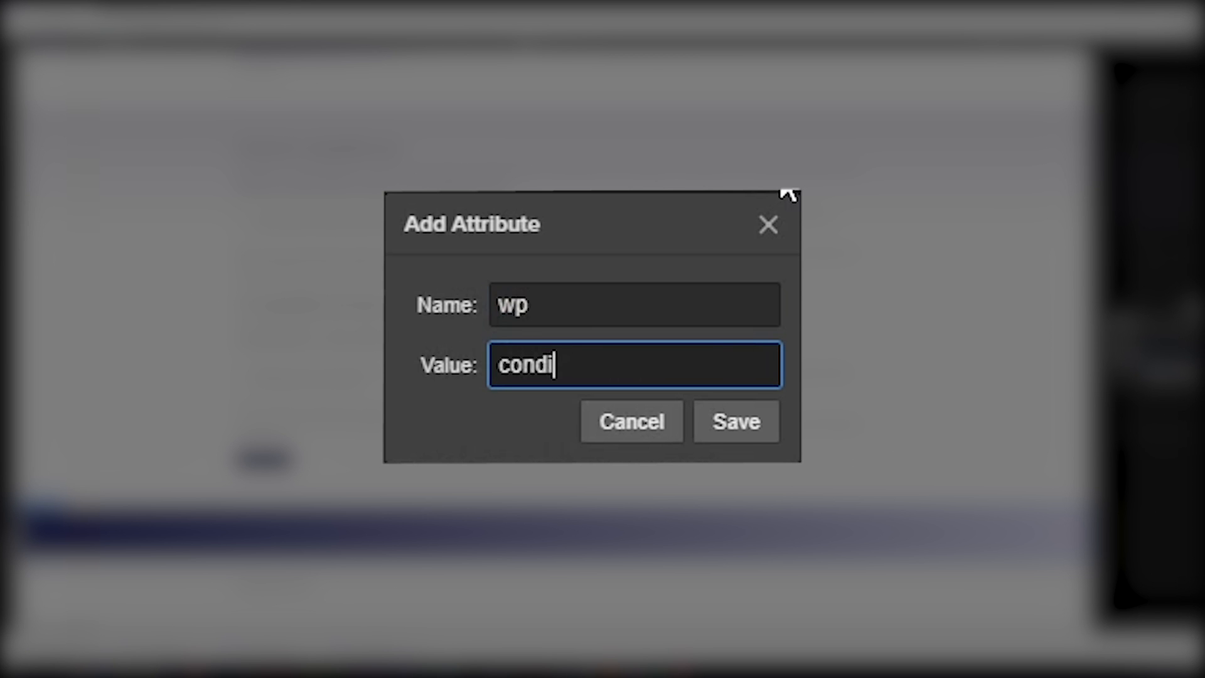
{"action": "type", "text": "tional"}
{"action": "key", "text": "Return"}
Step: Add a second custom attribute to the gradient section, named el with the value dynamic-box
{"action": "left_click", "coordinate": [787, 193]}
{"action": "type", "text": "el"}
{"action": "key", "text": "Tab"}
{"action": "type", "text": "dyn"}
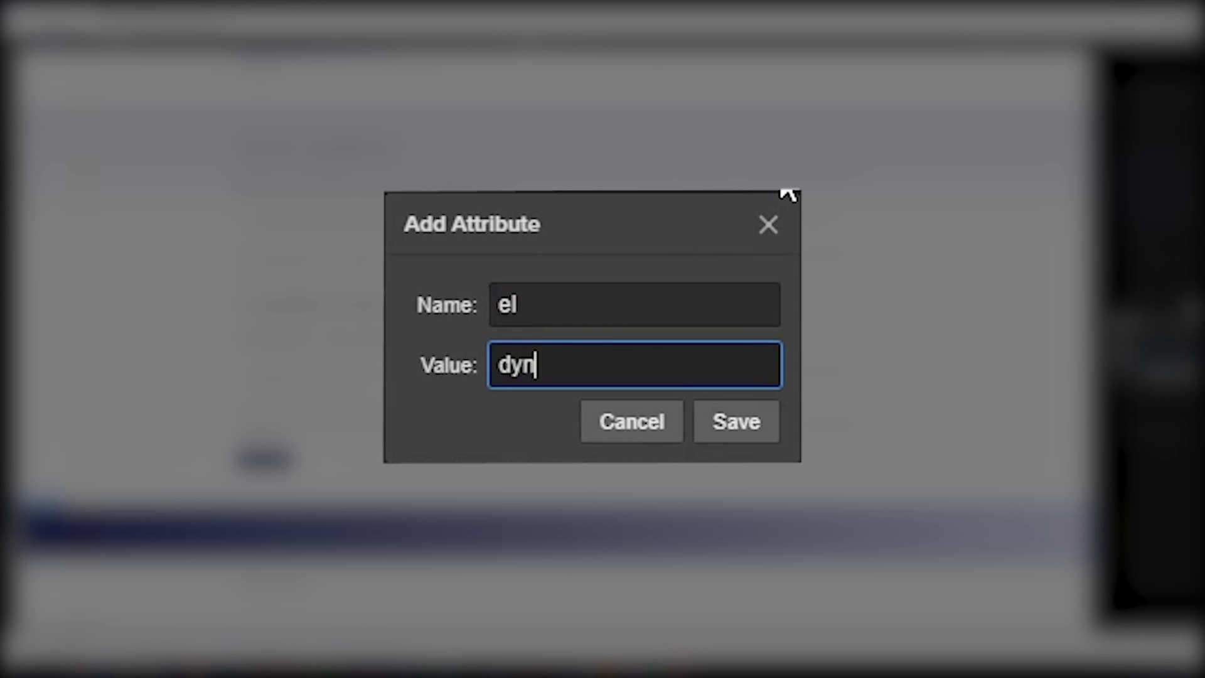
{"action": "type", "text": "amic"}
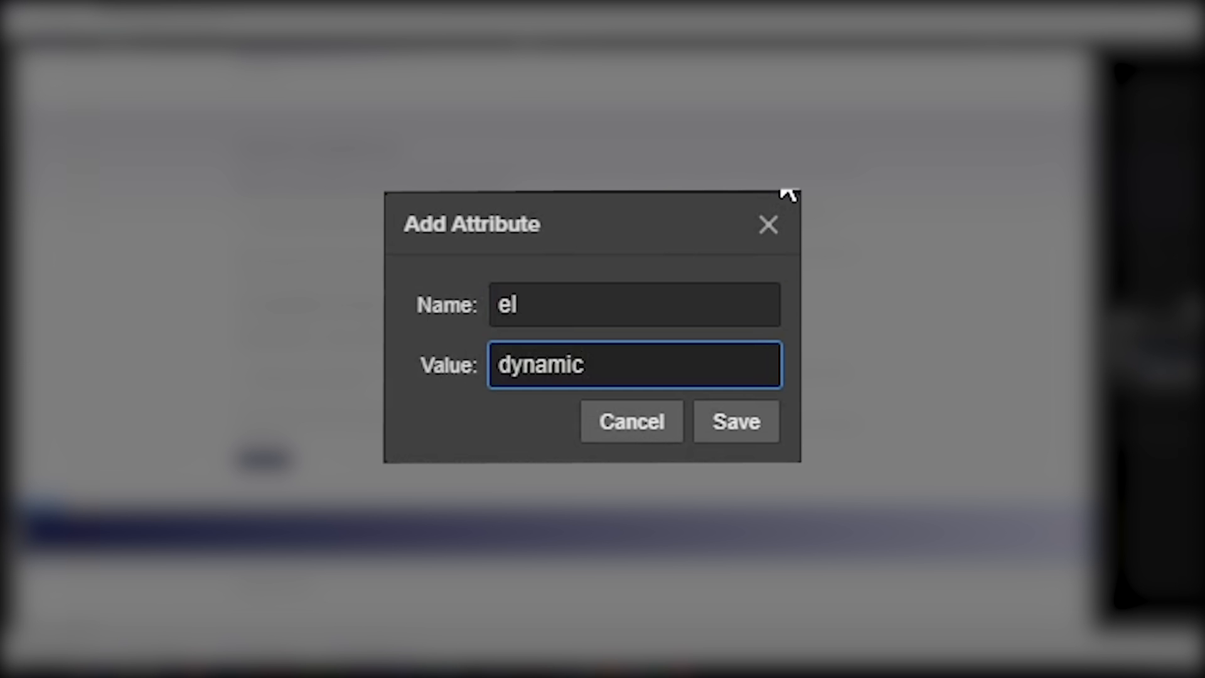
{"action": "type", "text": "-box"}
{"action": "key", "text": "Return"}
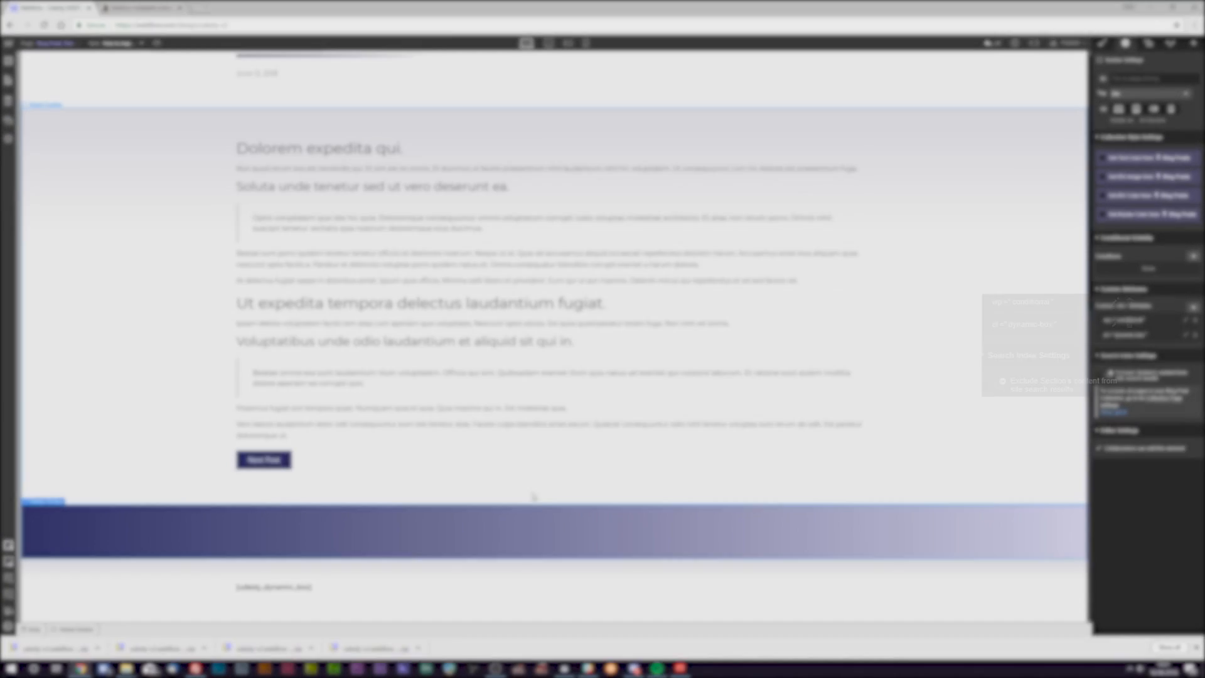
Step: Give the section containing the [udesly_dynamic_box] shortcode a custom attribute named wp with the value conditional
{"action": "left_click", "coordinate": [86, 586]}
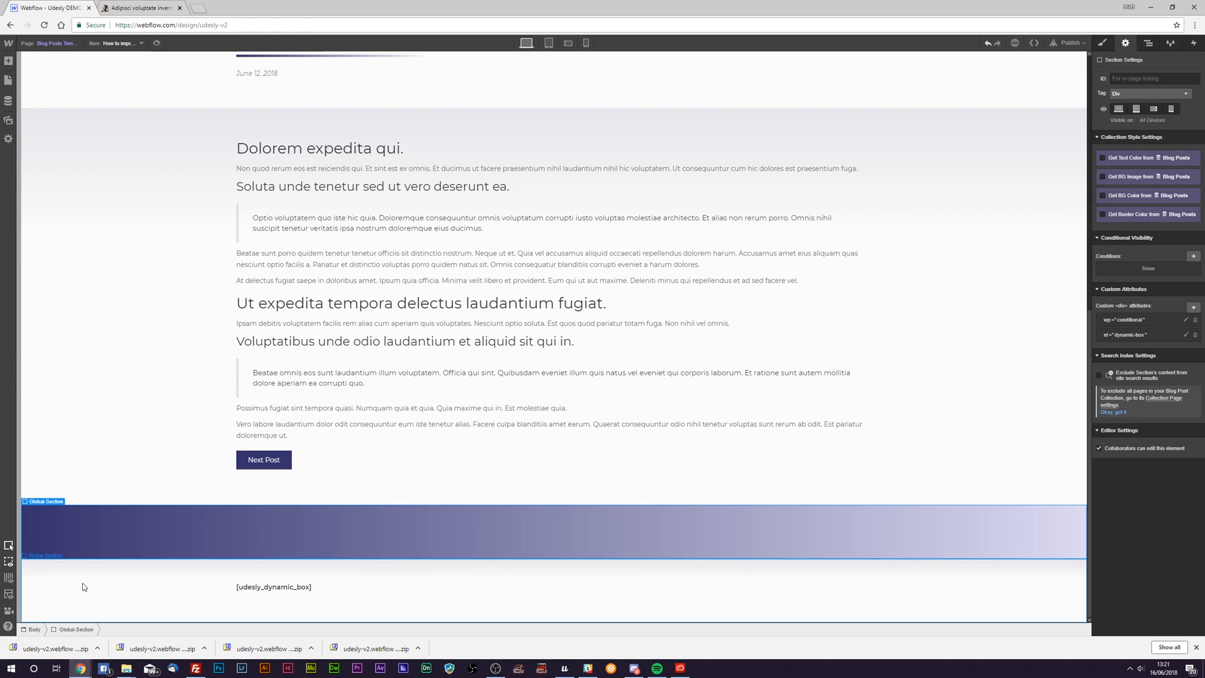
{"action": "left_click", "coordinate": [1194, 308]}
{"action": "type", "text": "wp"}
{"action": "key", "text": "Tab"}
{"action": "type", "text": "conditional"}
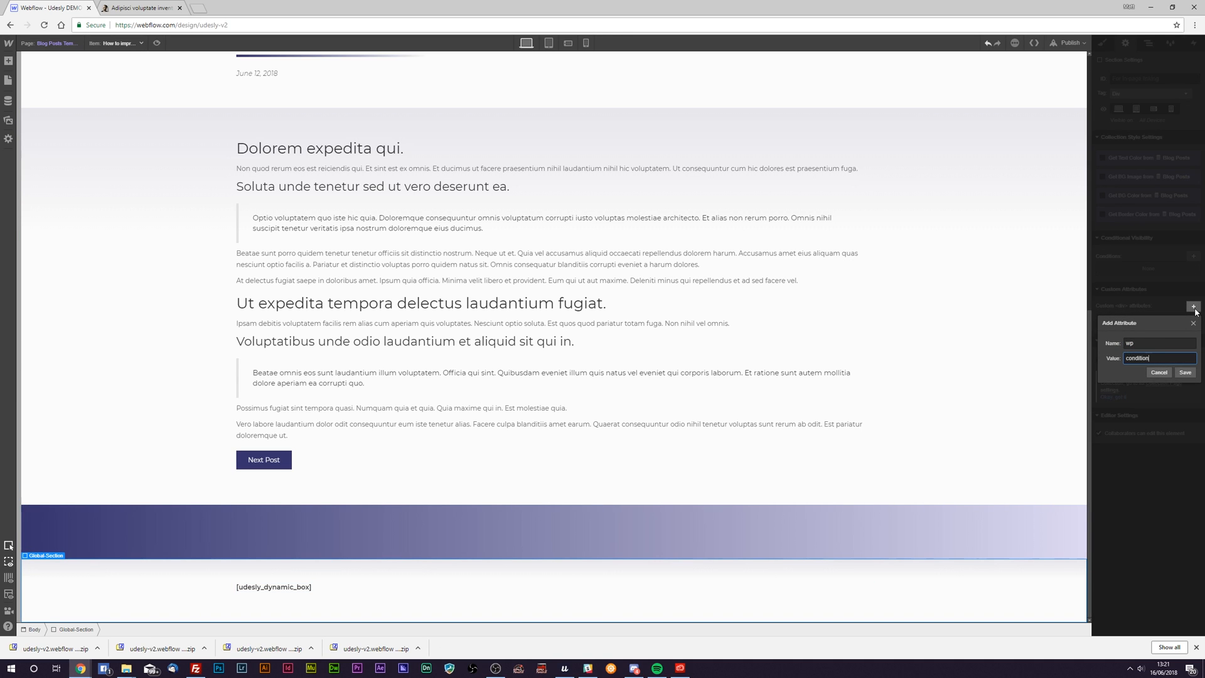
{"action": "key", "text": "Return"}
Step: Add a second custom attribute to the shortcode's section, named el with the value dynamic-box
{"action": "left_click", "coordinate": [1194, 308]}
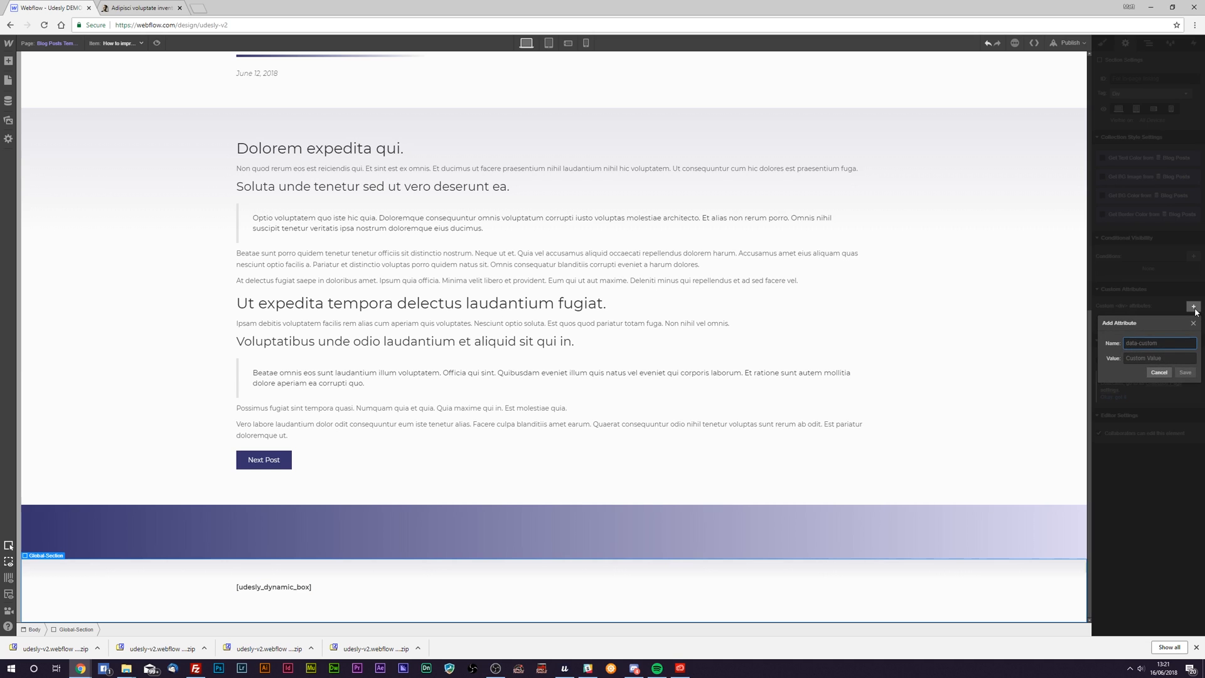
{"action": "type", "text": "el"}
{"action": "key", "text": "Tab"}
{"action": "type", "text": "c"}
{"action": "type", "text": "ynamic-box"}
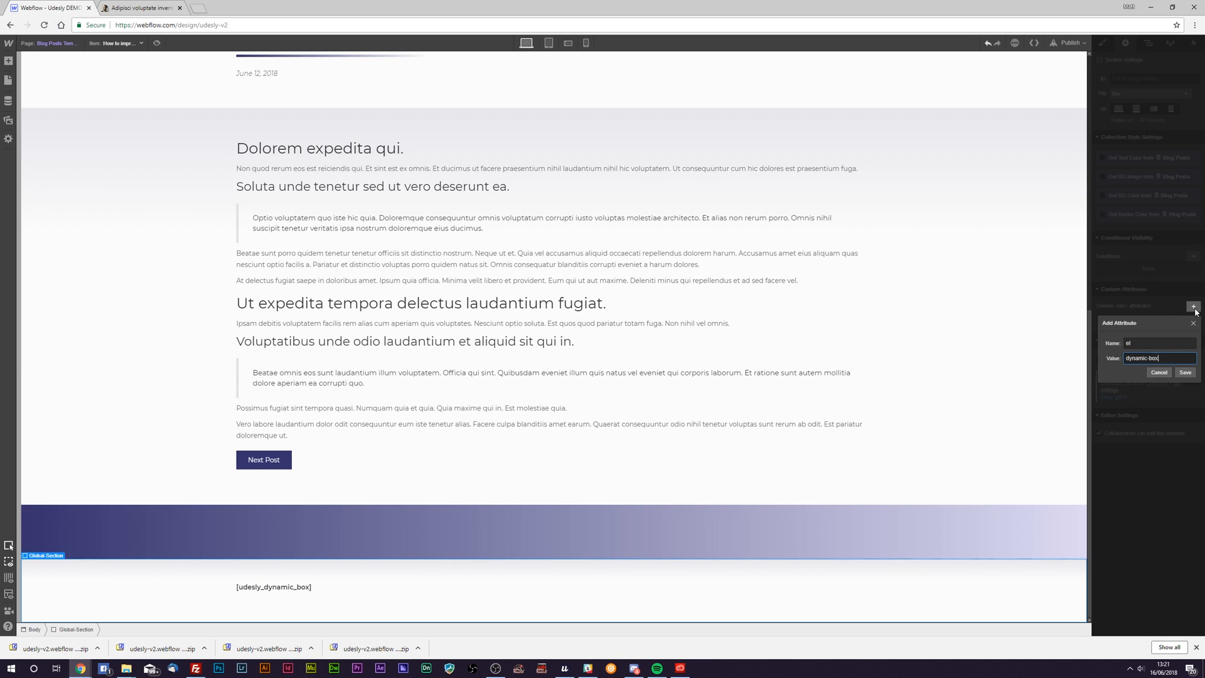
{"action": "key", "text": "Return"}
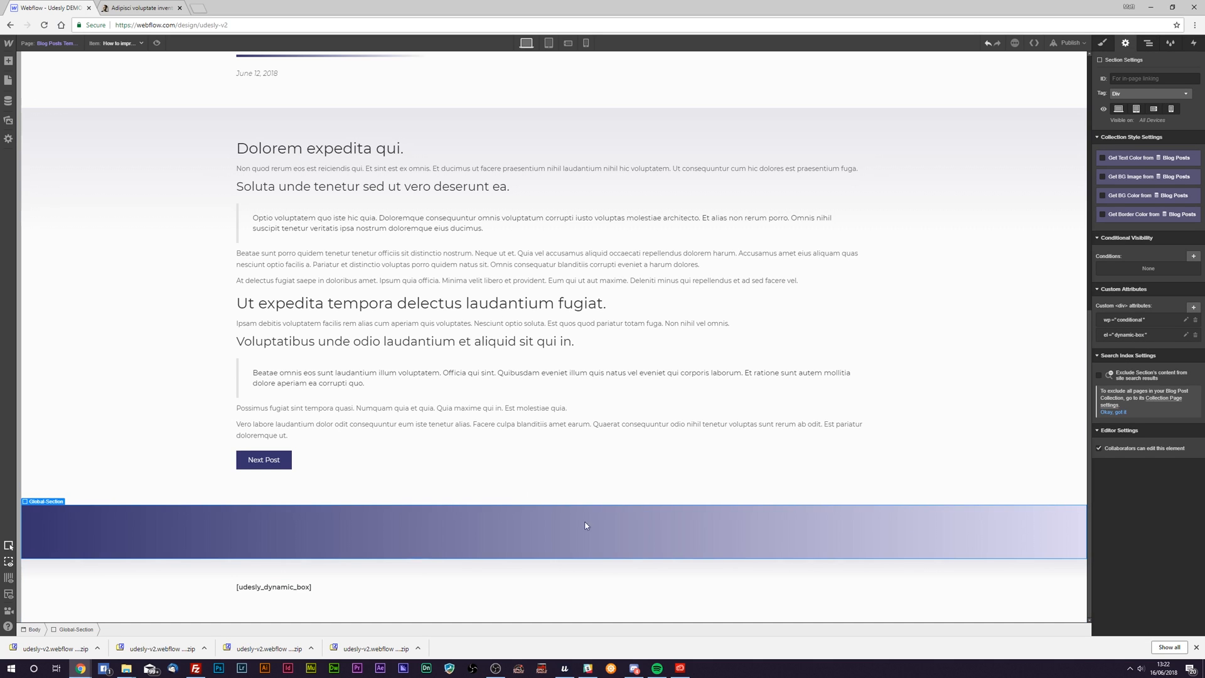
Step: Review the custom attributes of the post content, gradient and shortcode sections
{"action": "left_click", "coordinate": [151, 414]}
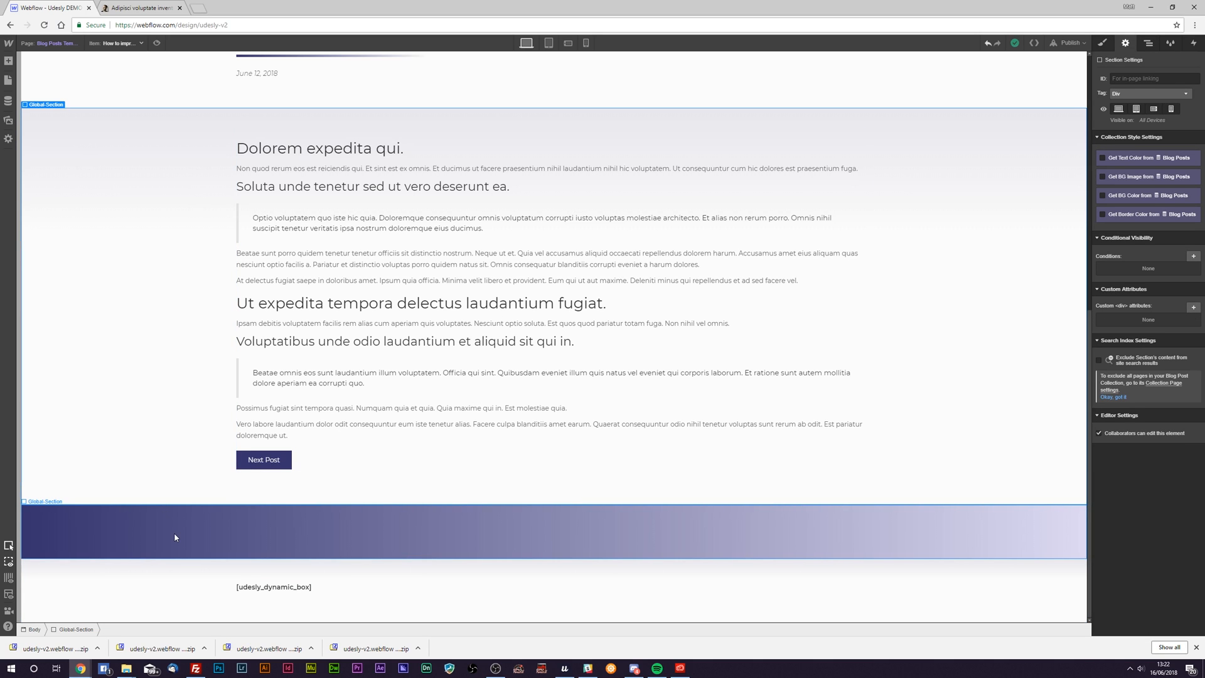
{"action": "left_click", "coordinate": [174, 534]}
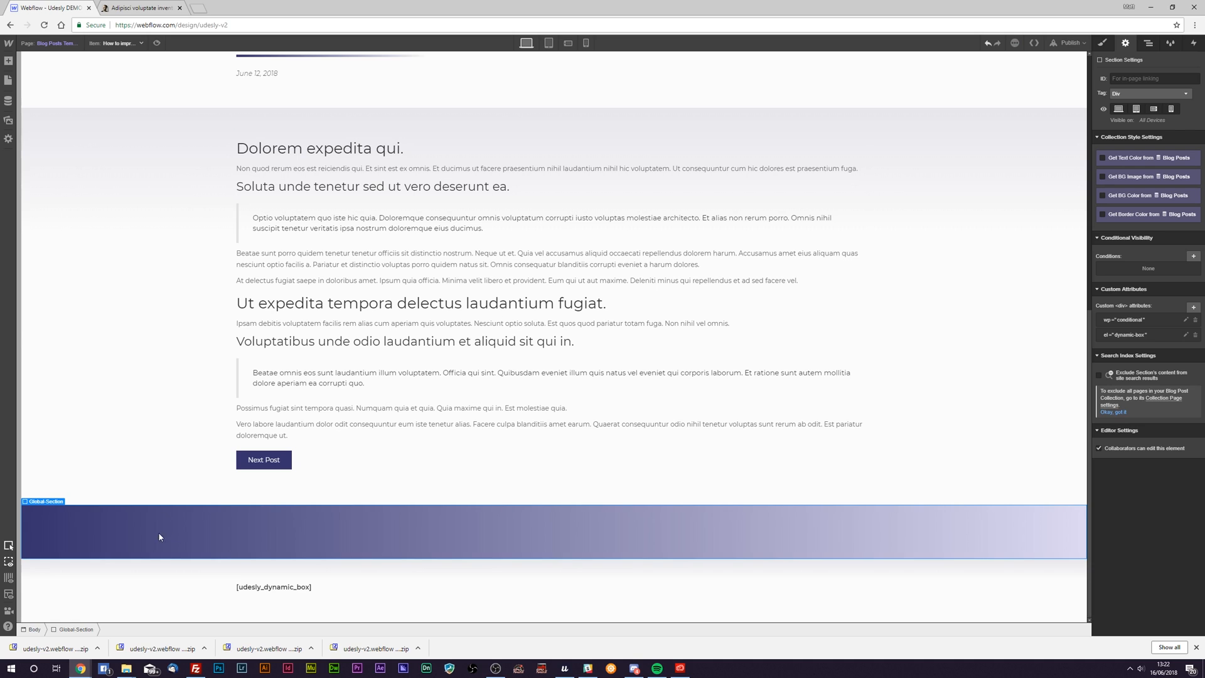
{"action": "left_click", "coordinate": [176, 582]}
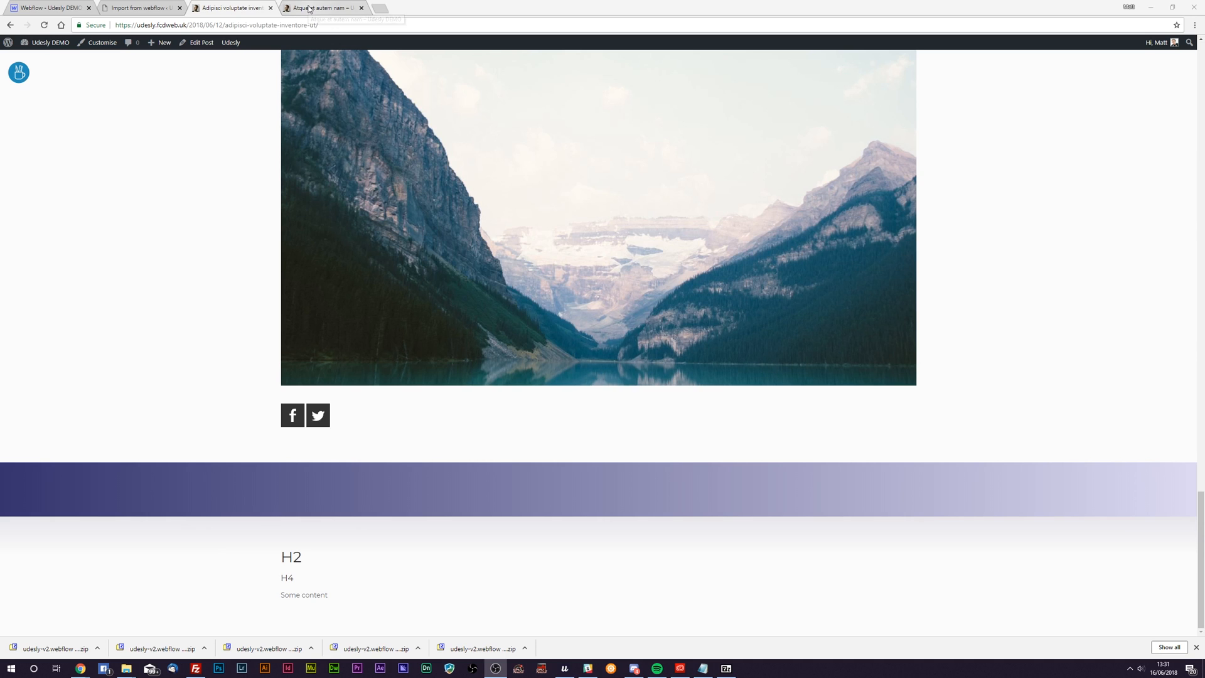
Step: Switch to the live post Atque et autem nam and examine the end of the page for the dynamic box sections
{"action": "left_click", "coordinate": [309, 9]}
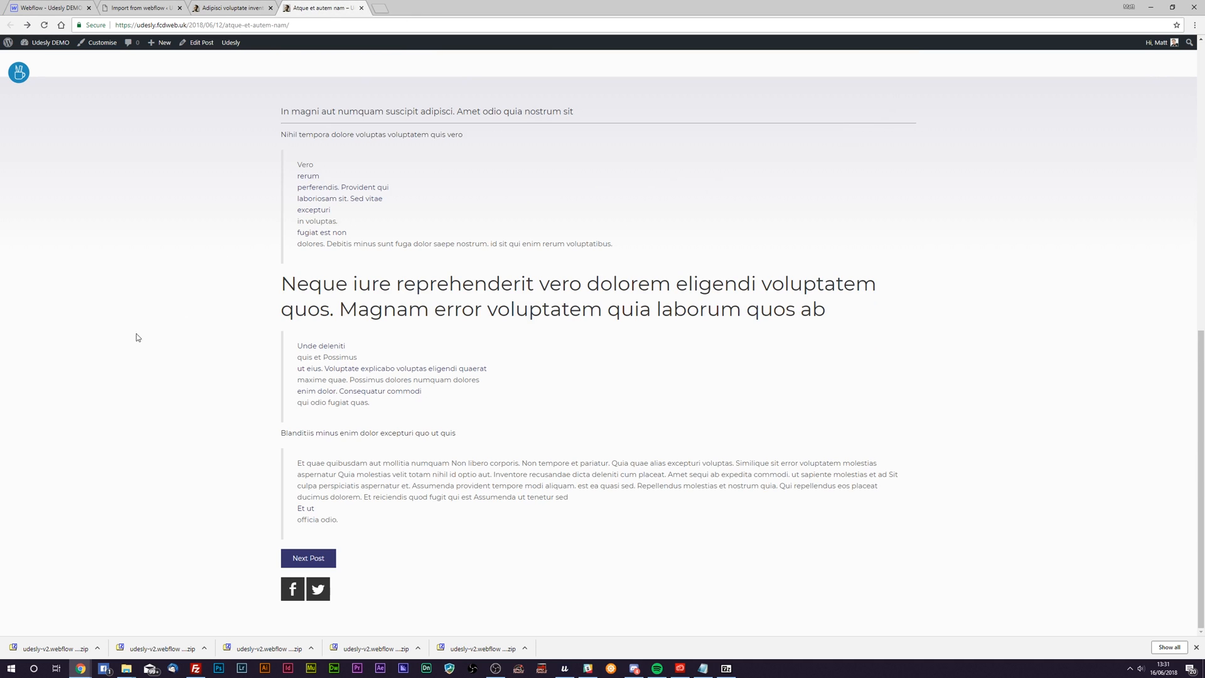